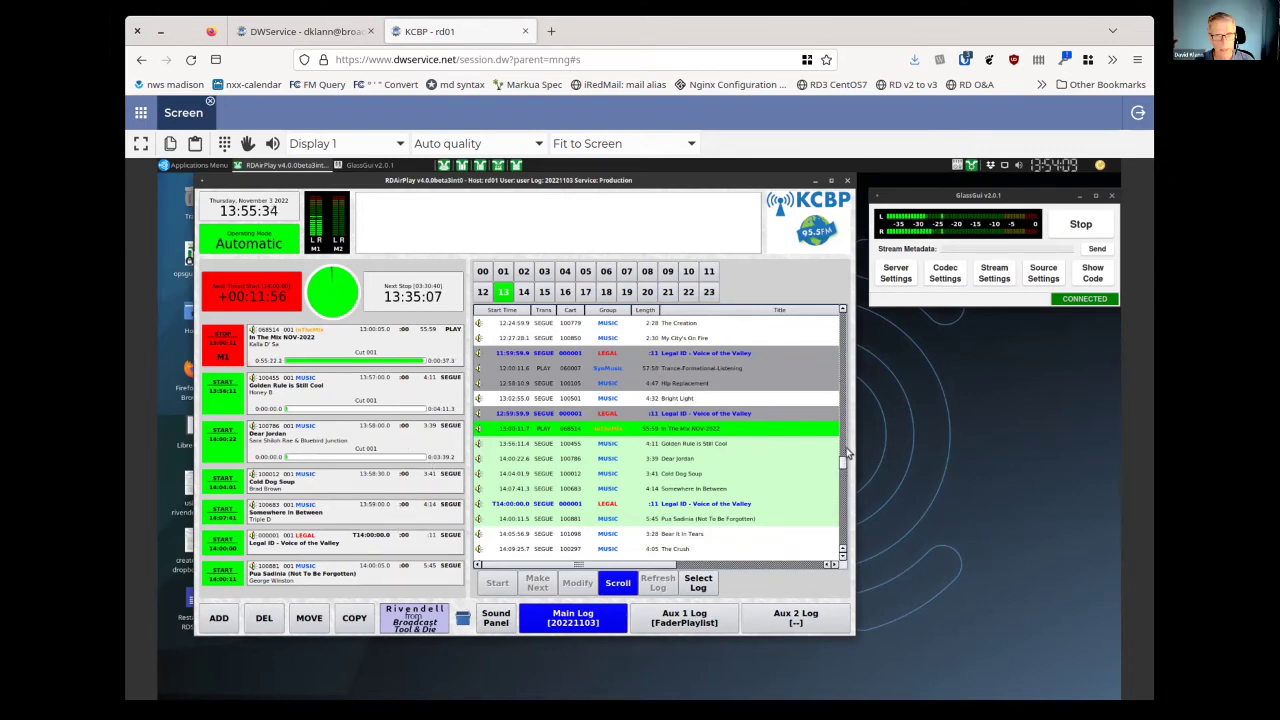
Review the main log's playlist around the current song, check the Aux 1 log, and return to the main log.
left_click_drag(846, 455, 843, 292)
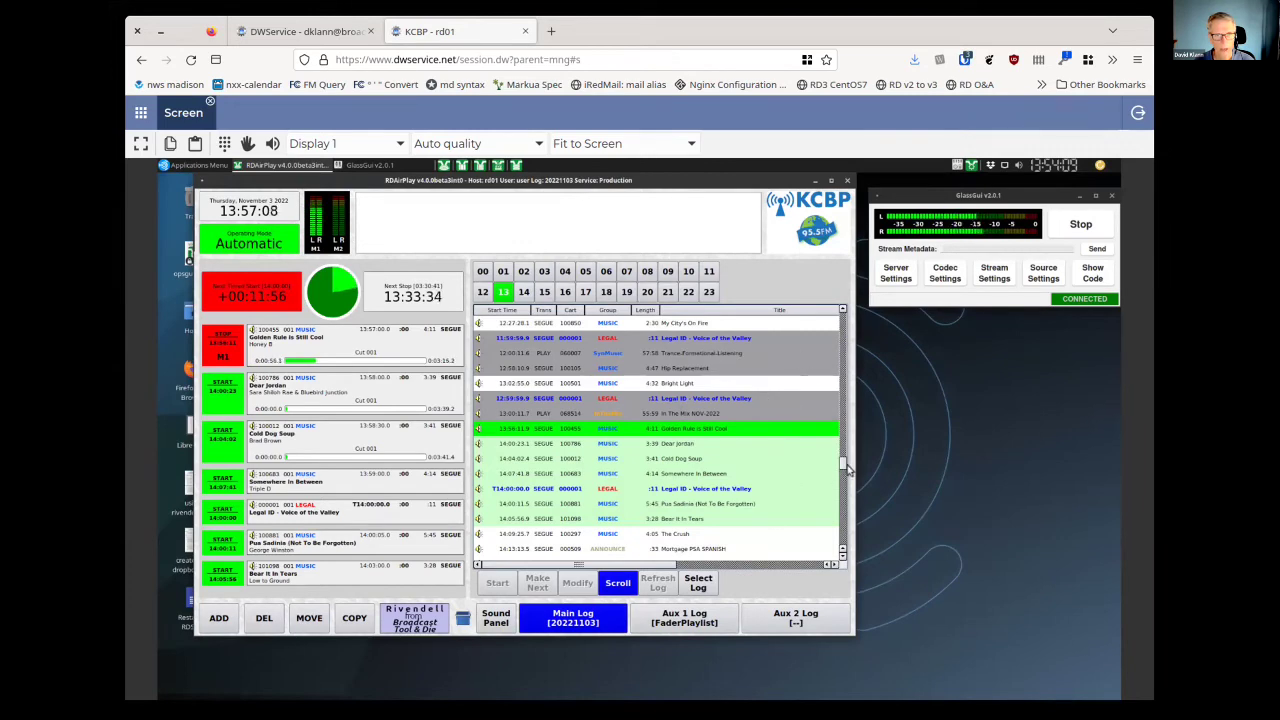
left_click_drag(844, 465, 840, 483)
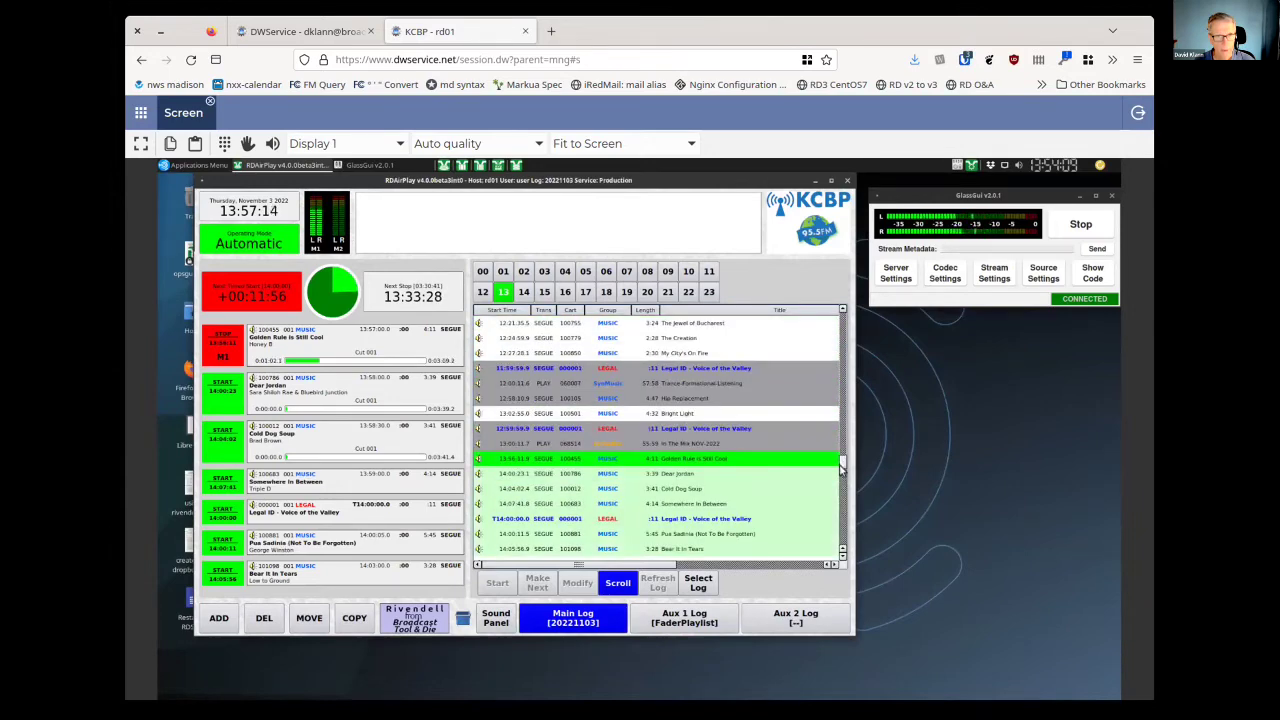
left_click_drag(840, 470, 840, 468)
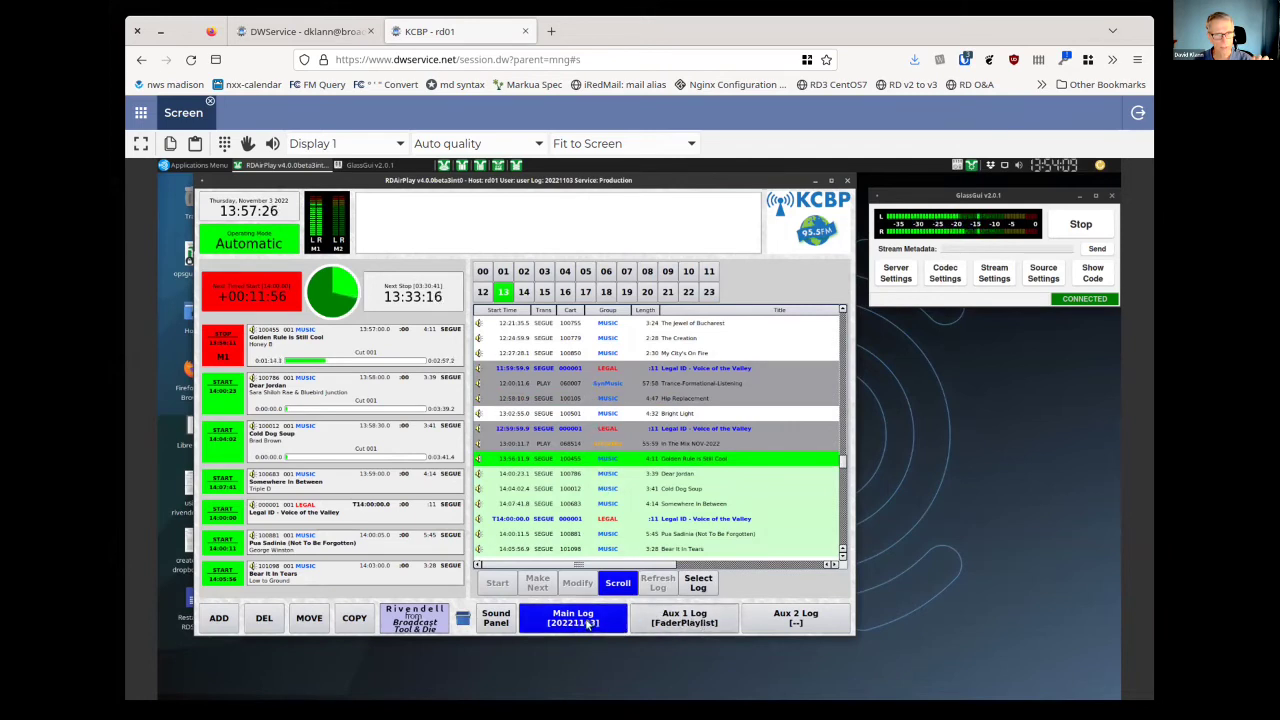
left_click(672, 622)
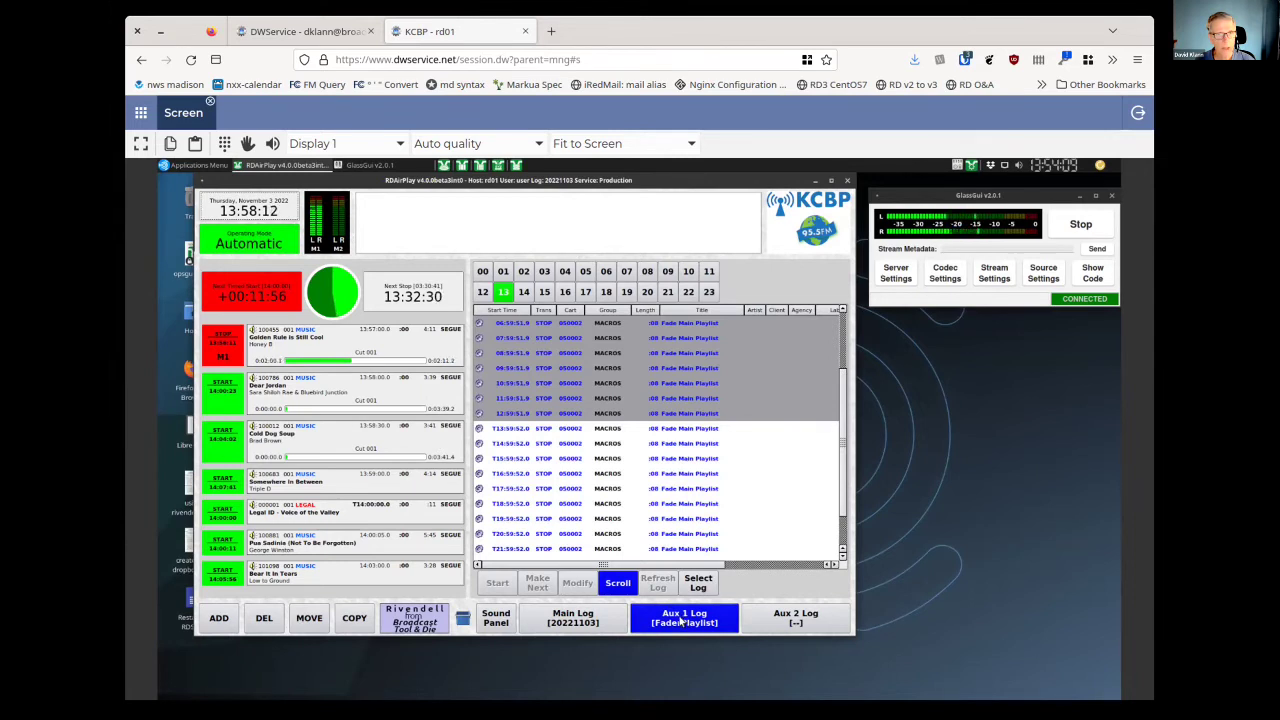
left_click(613, 623)
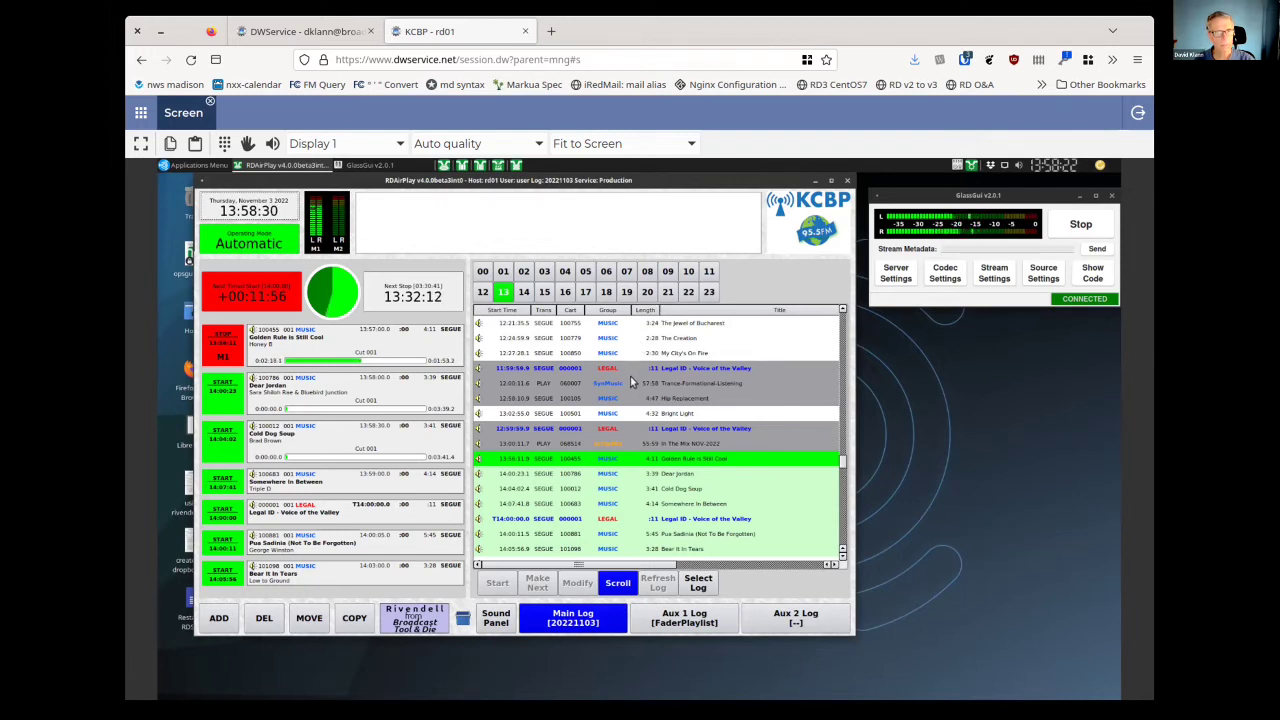
Launch QjackCtl from the audio production applications.
left_click(198, 166)
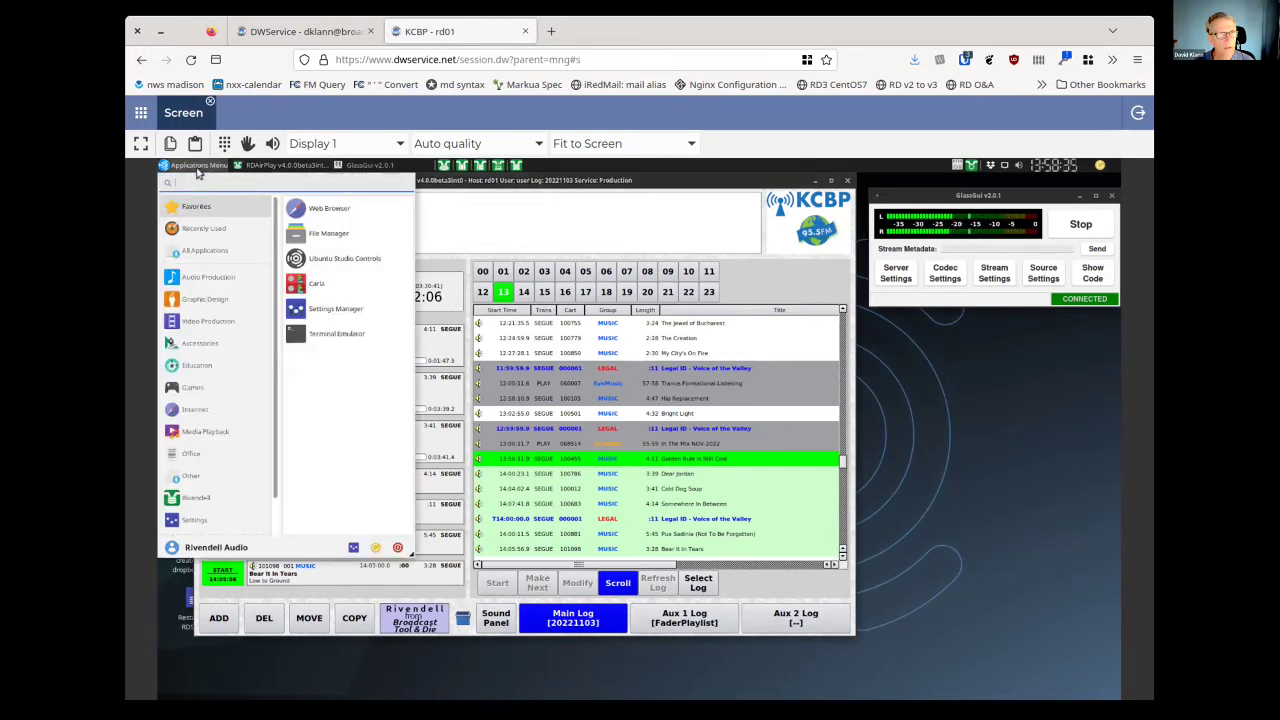
left_click(198, 277)
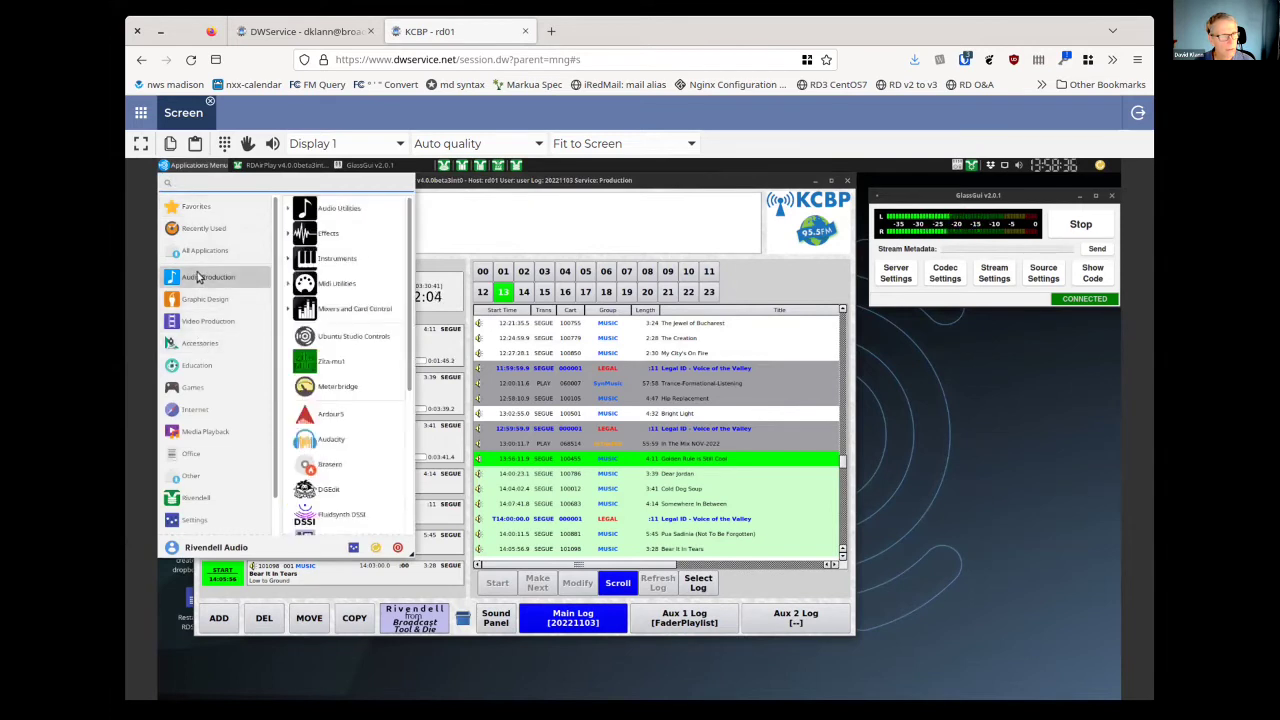
scroll(330, 363, "down", 2)
scroll(330, 363, "down", 2)
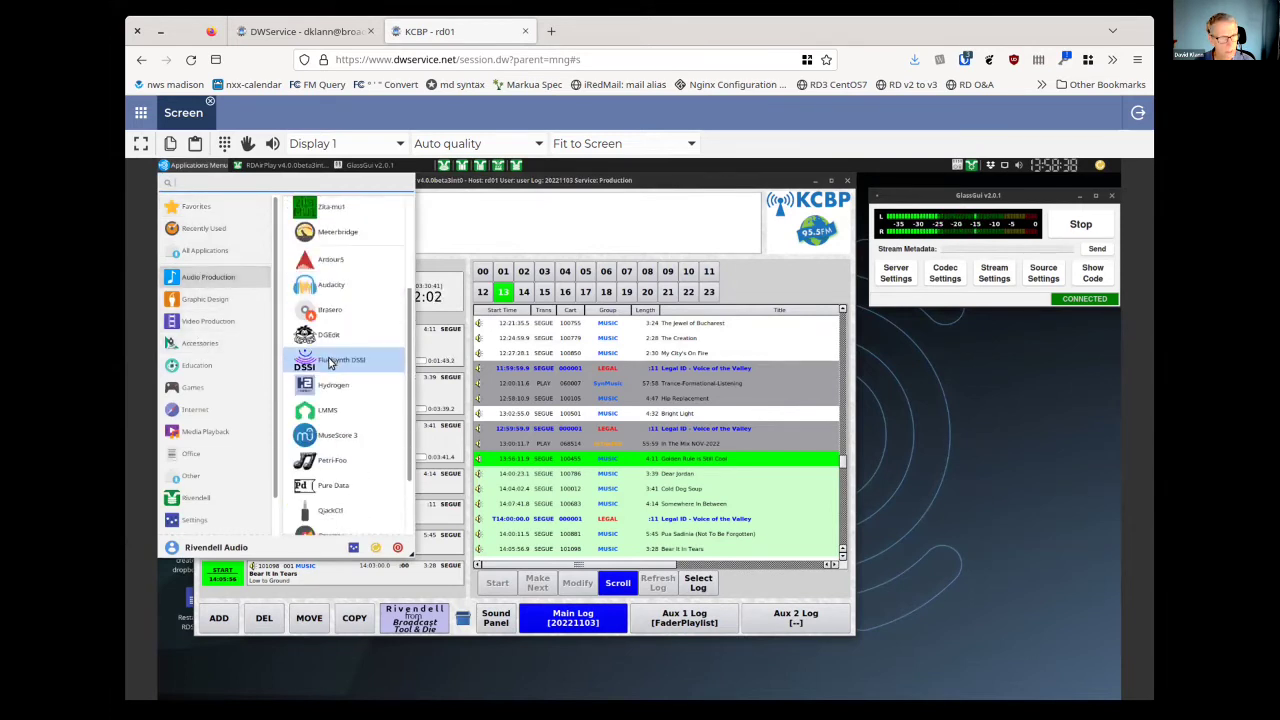
scroll(330, 363, "down", 2)
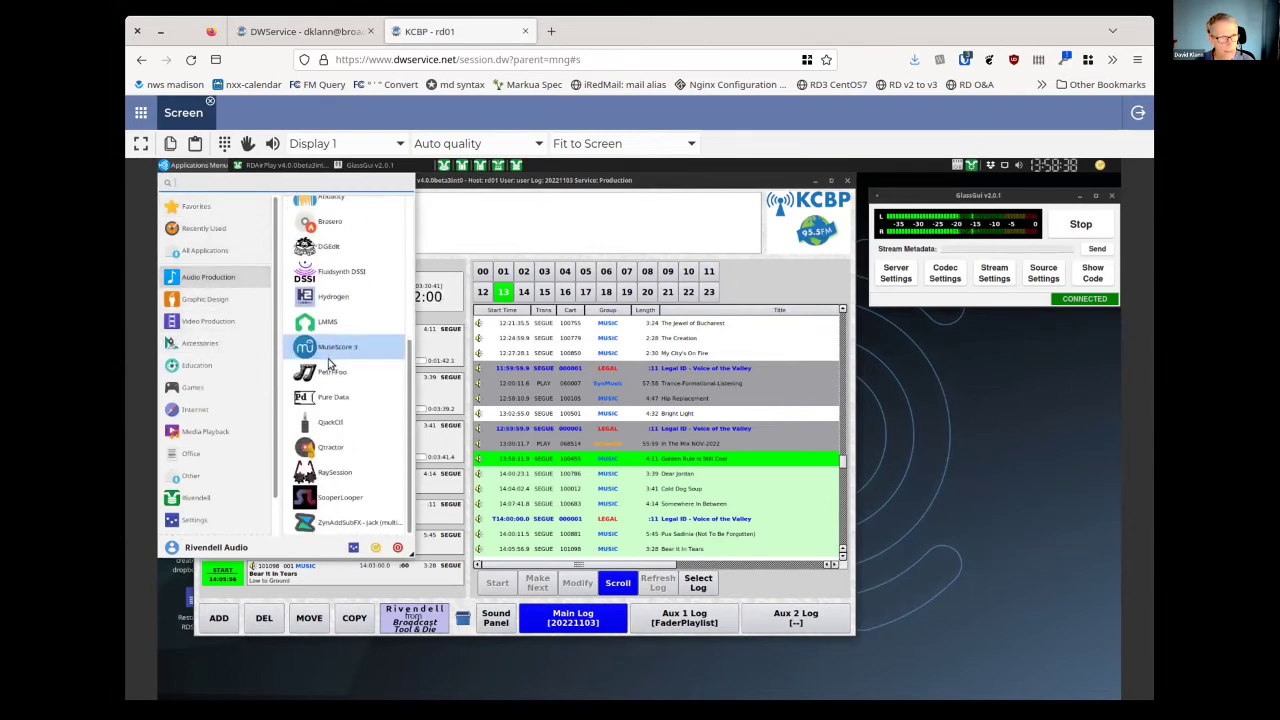
left_click(330, 421)
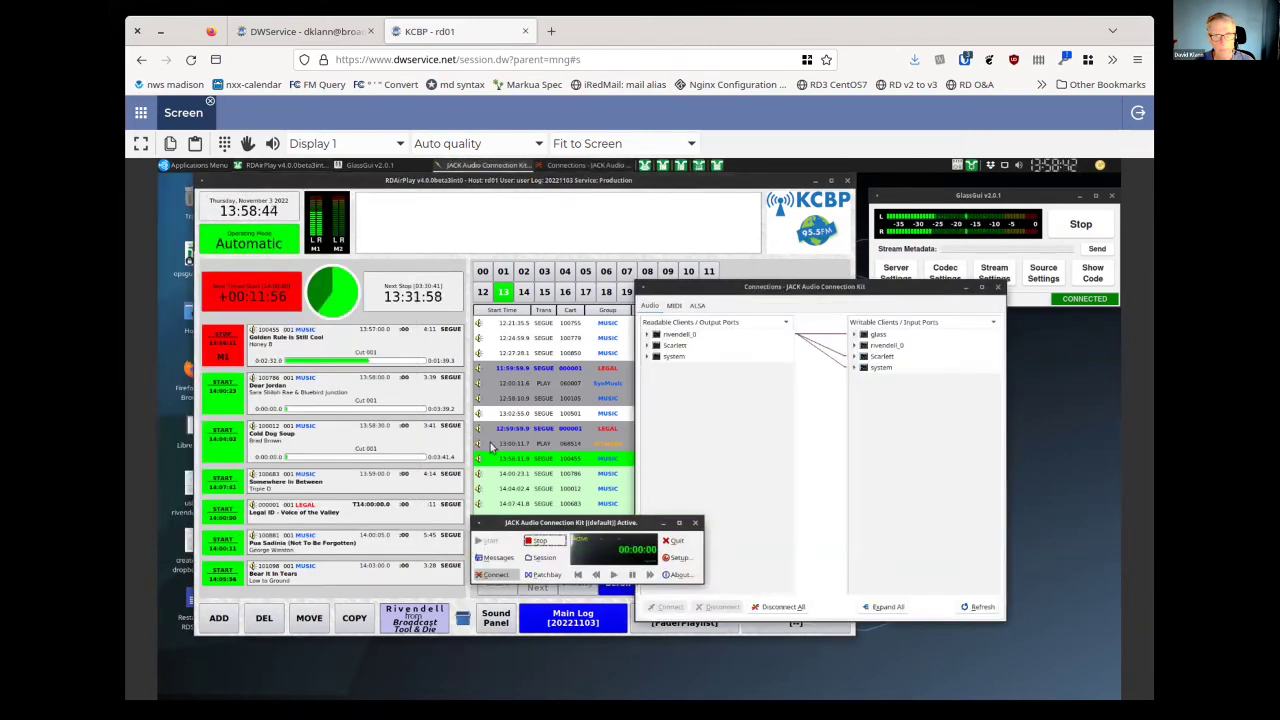
Expand all ports in the JACK audio connections to examine the Rivendell playout routing, and quit the JACK control.
left_click(888, 607)
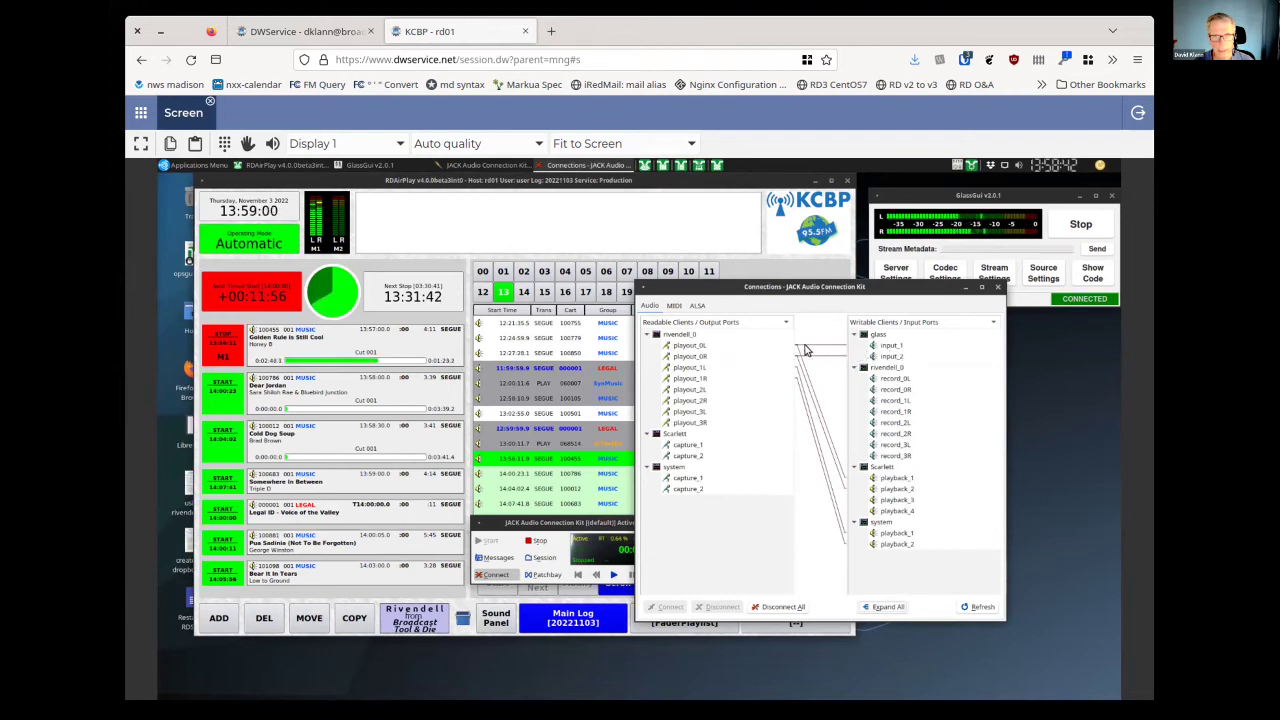
left_click_drag(806, 350, 878, 347)
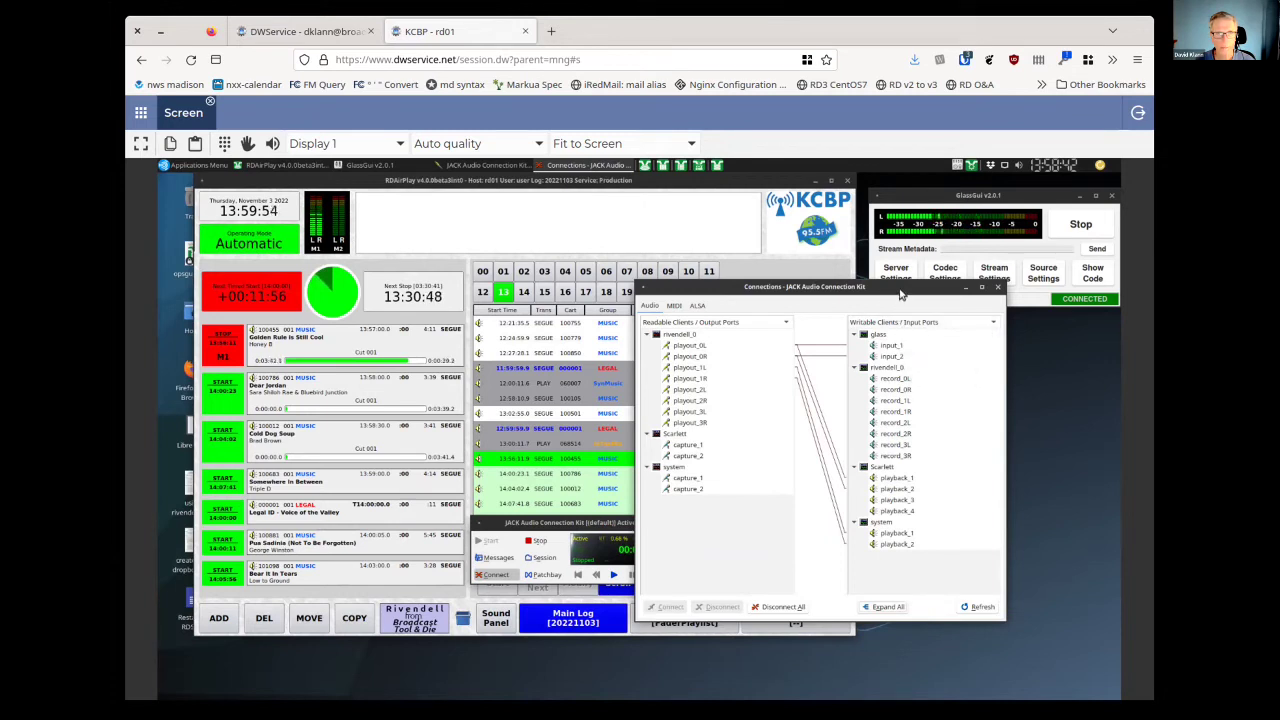
left_click_drag(901, 293, 595, 189)
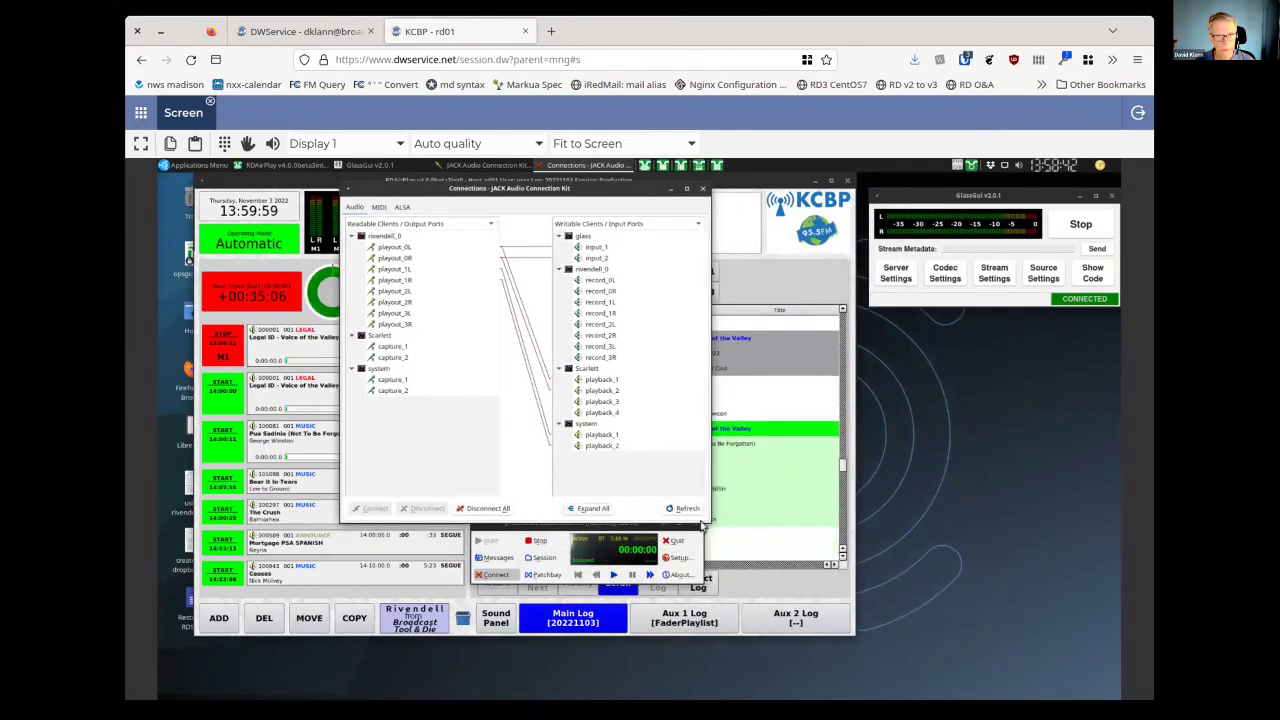
left_click(683, 540)
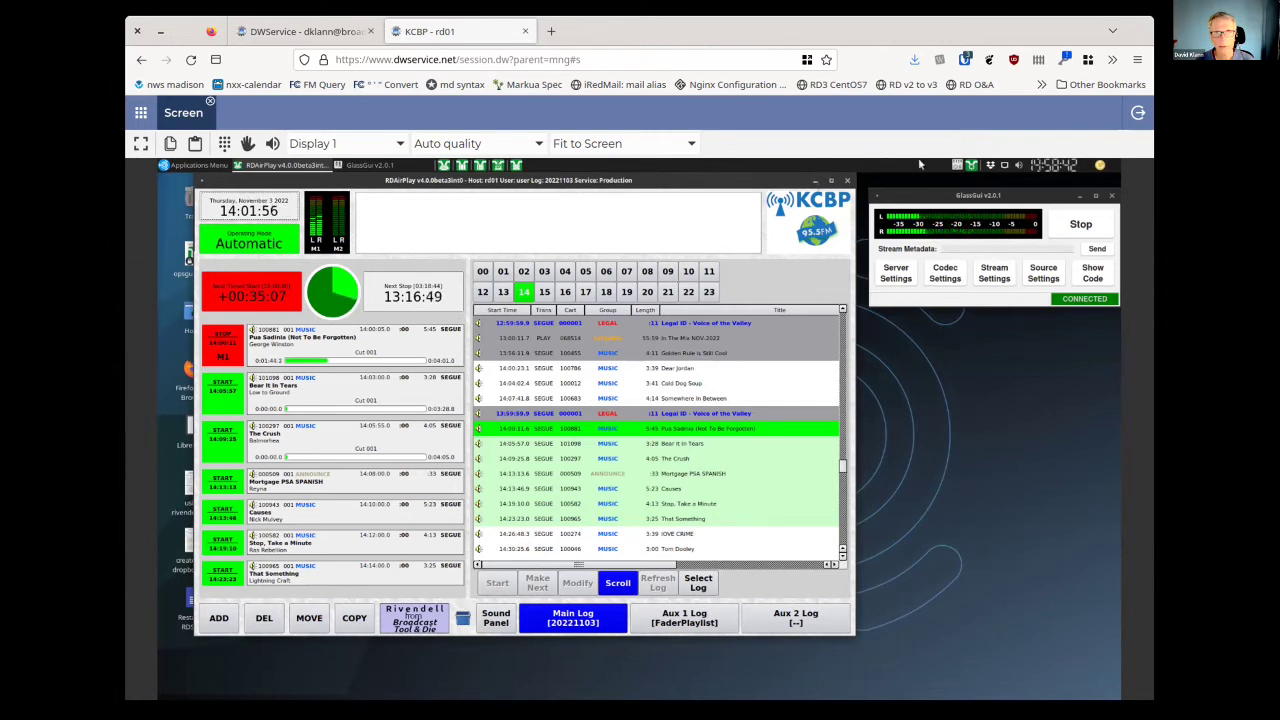
Log in to RDAdmin as admin and open the settings of host rd01.
left_click(971, 166)
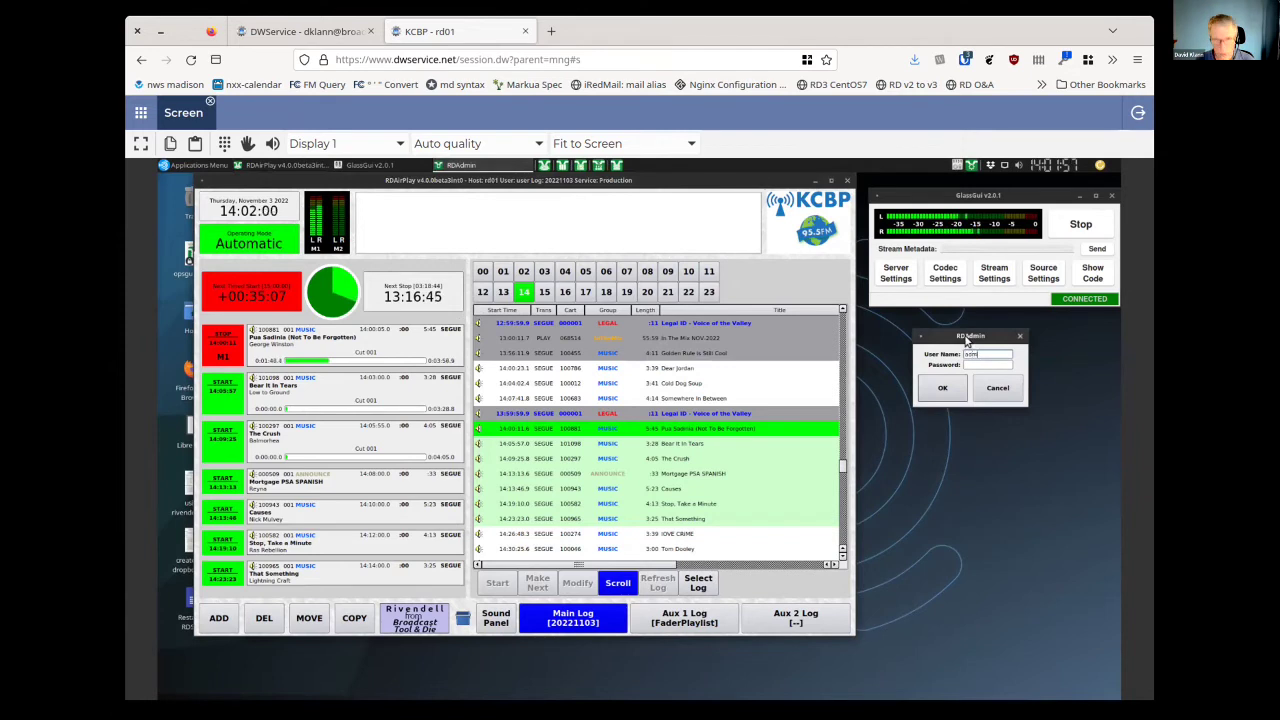
key("Return")
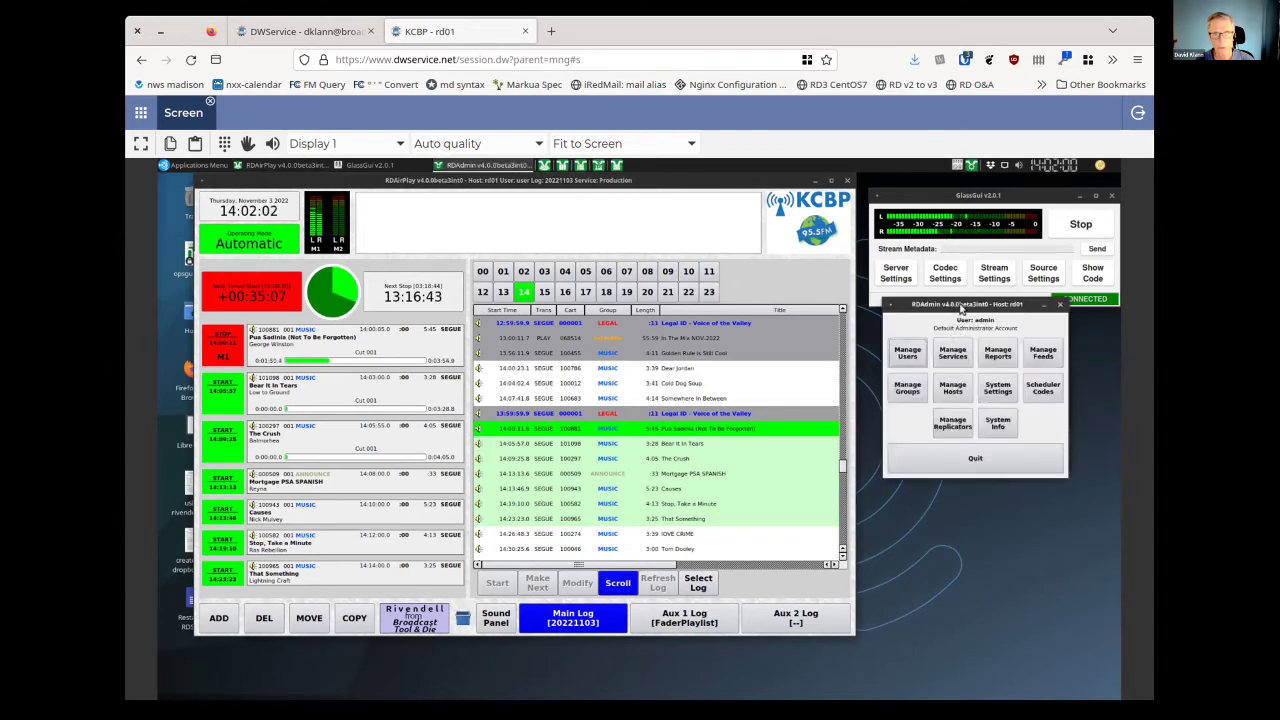
left_click_drag(962, 308, 747, 308)
left_click(737, 389)
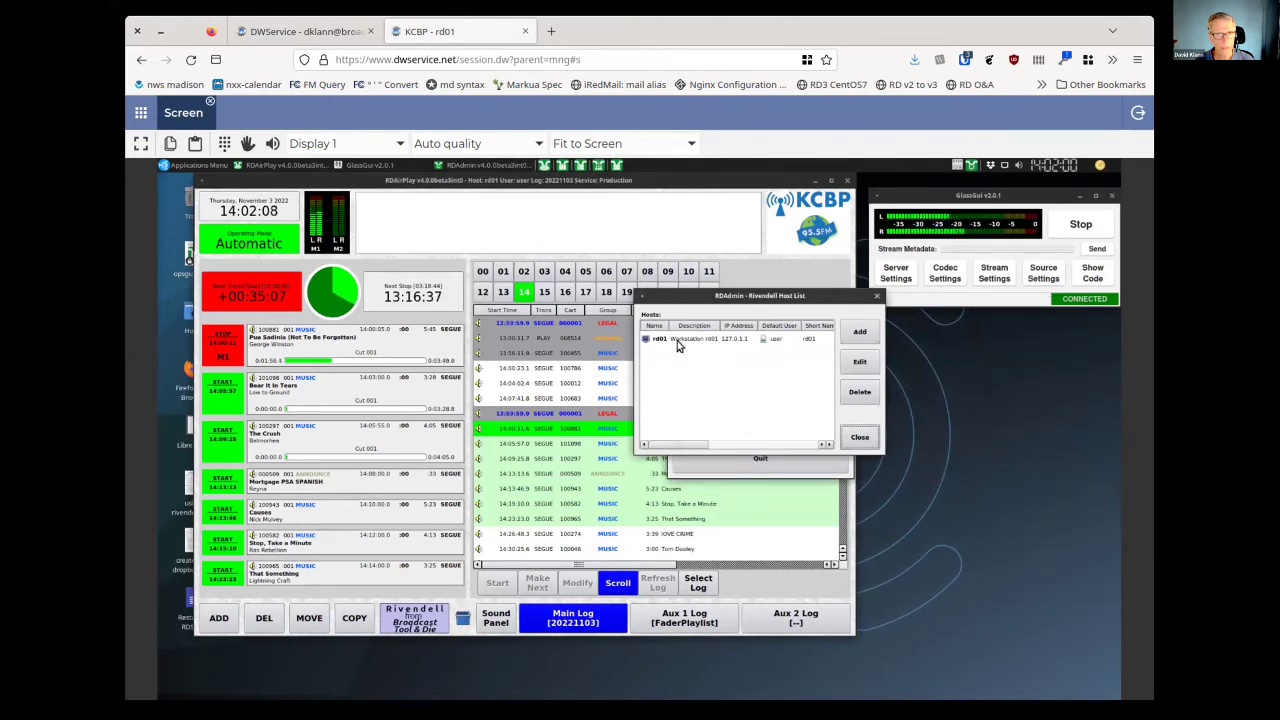
double_click(678, 343)
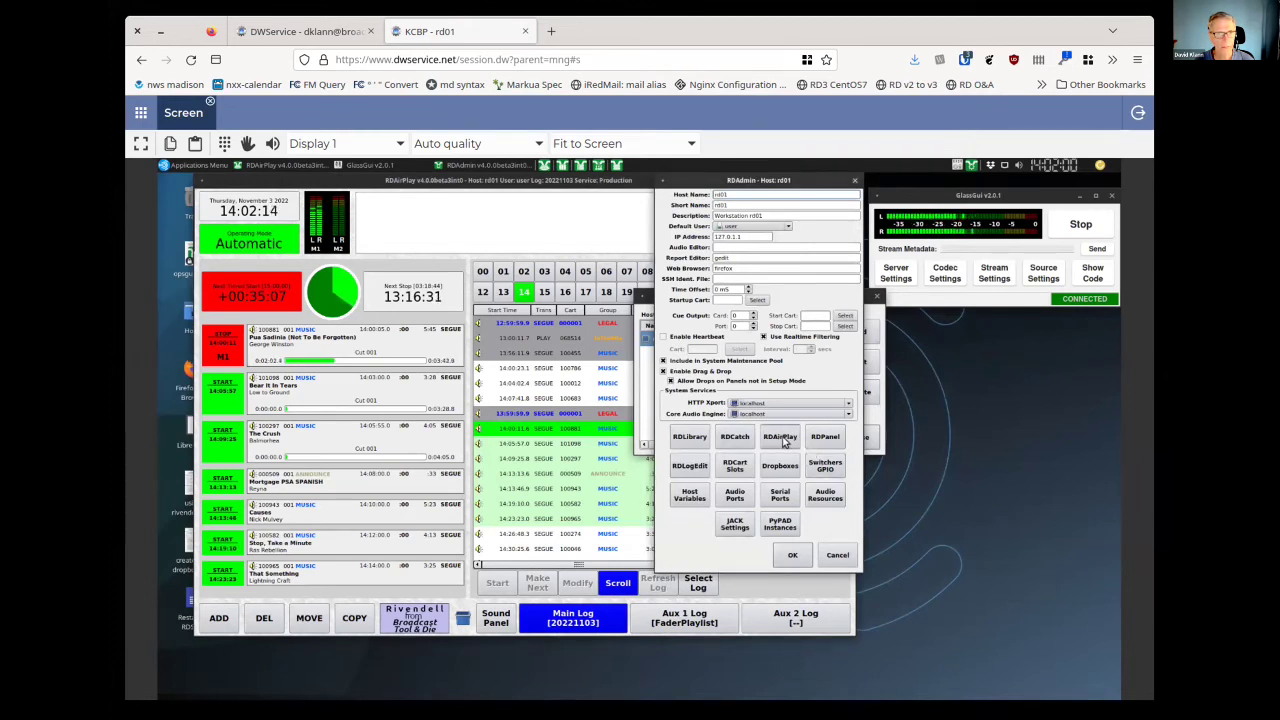
Examine the virtual log machines offered for outputs and log mode control in the host's RDAirPlay configuration.
left_click(781, 438)
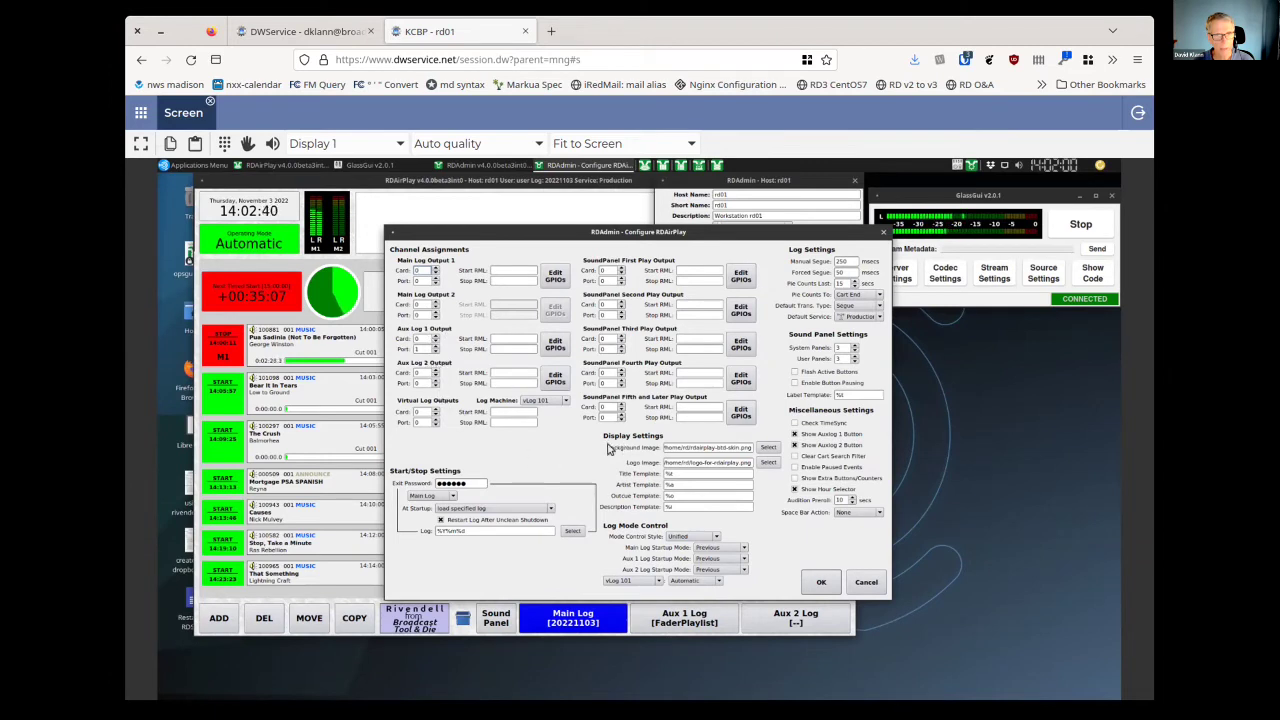
left_click(565, 401)
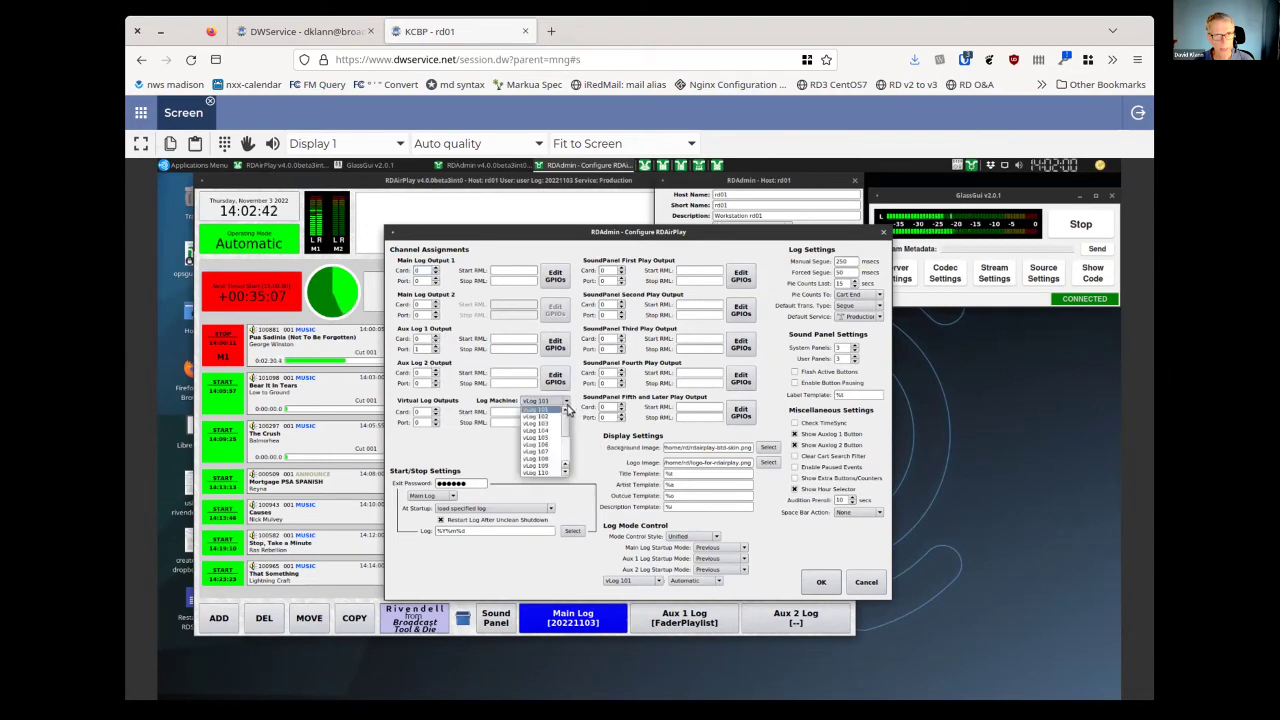
scroll(567, 425, "down", 4)
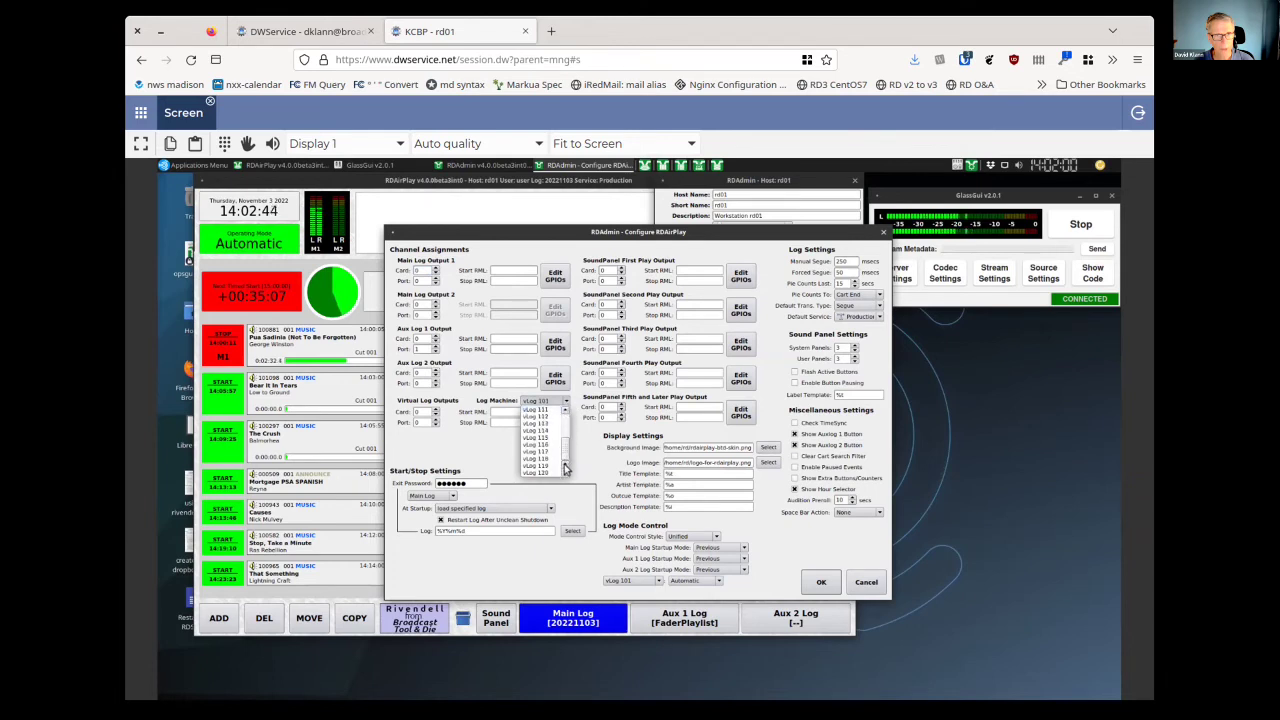
left_click_drag(565, 462, 567, 410)
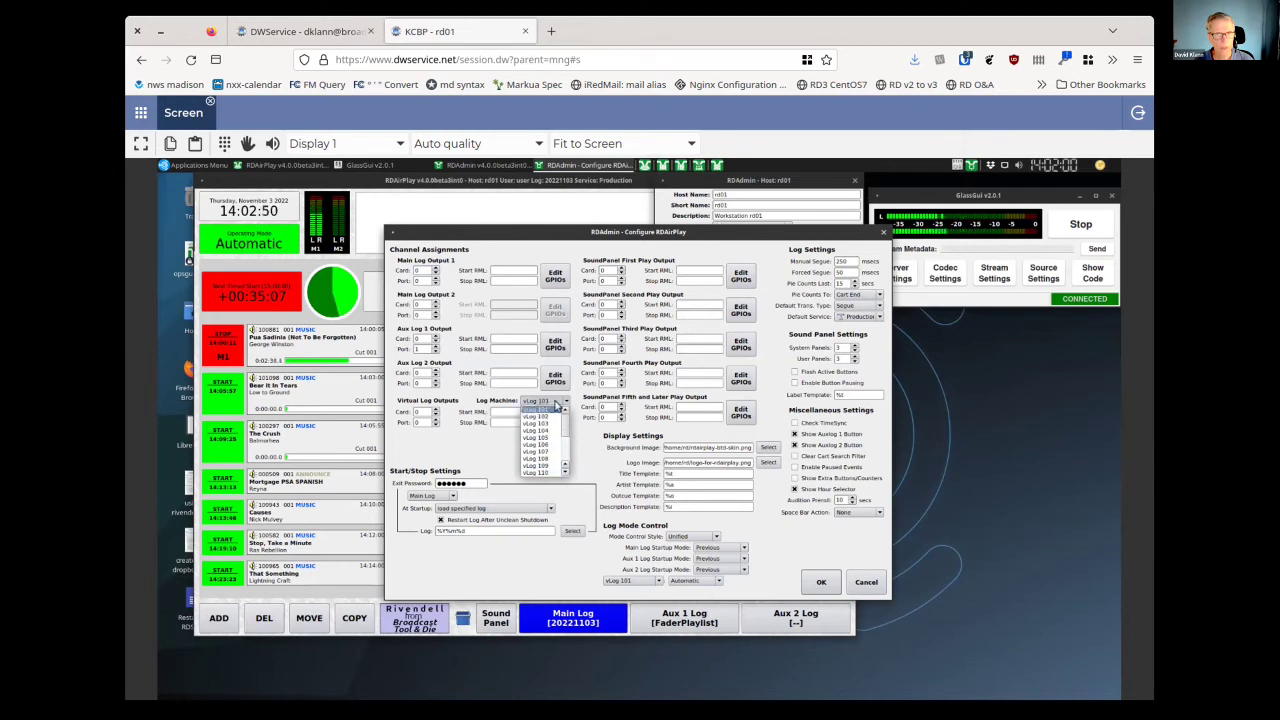
left_click(566, 402)
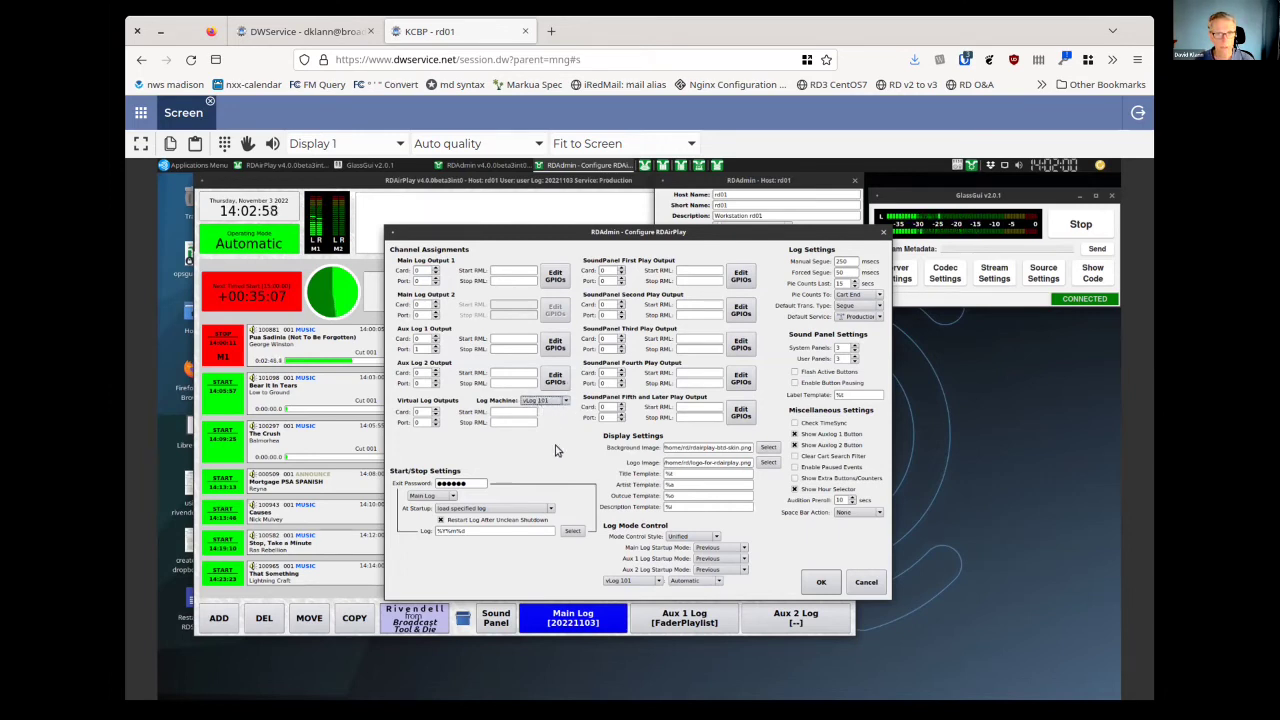
left_click(641, 584)
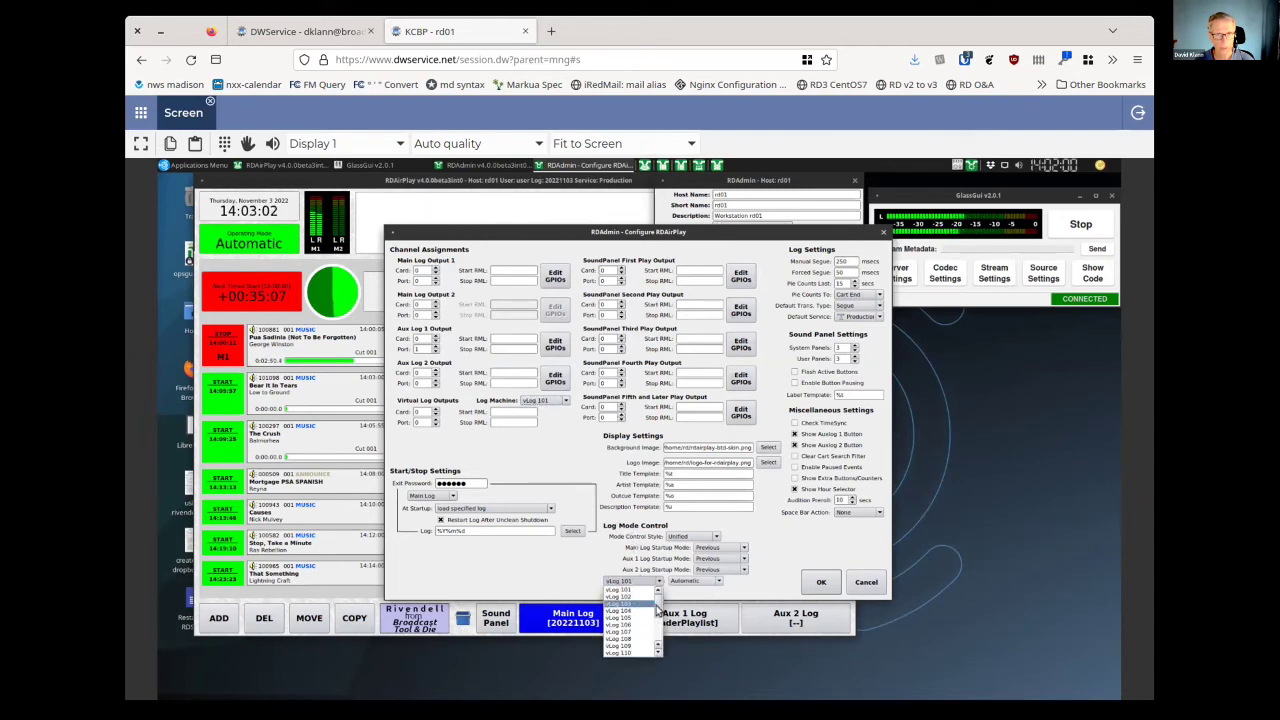
mouse_move(656, 610)
left_mouse_down()
mouse_move(660, 620)
mouse_move(662, 604)
left_mouse_up()
left_click(553, 574)
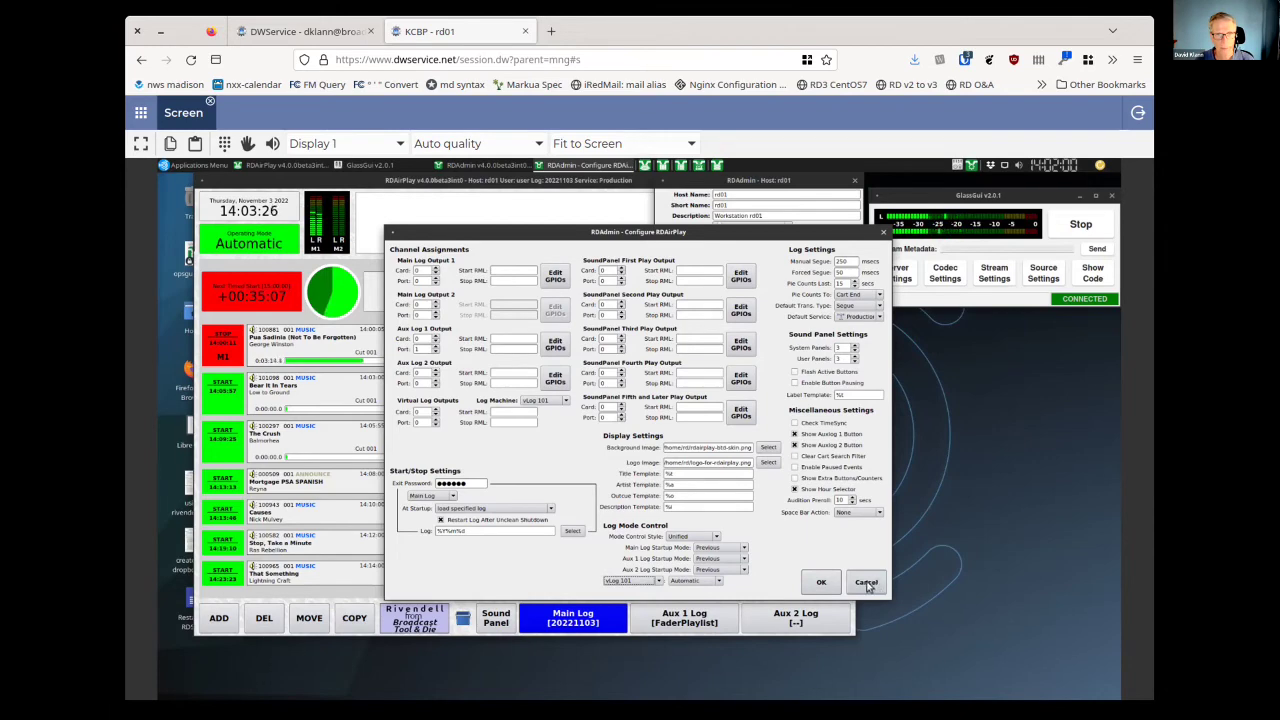
Leave the RDAirPlay and host rd01 settings without saving, and quit RDAdmin.
left_click(867, 584)
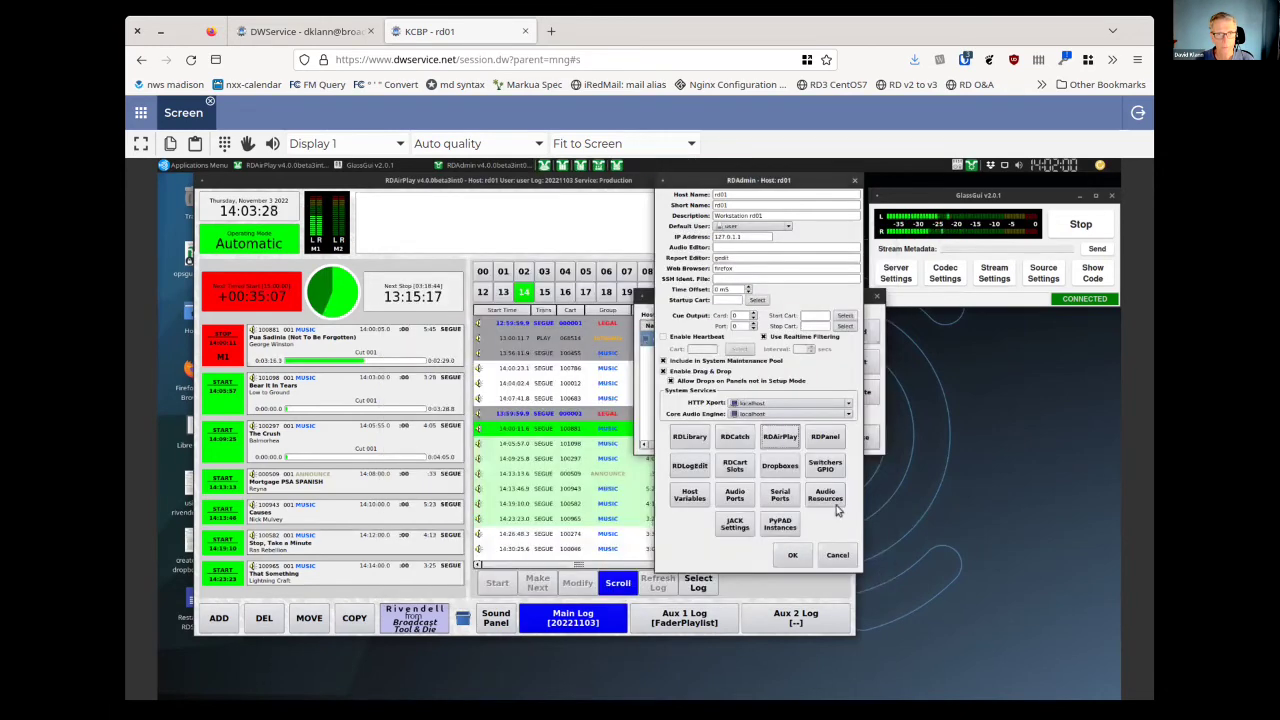
left_click(840, 556)
left_click(862, 437)
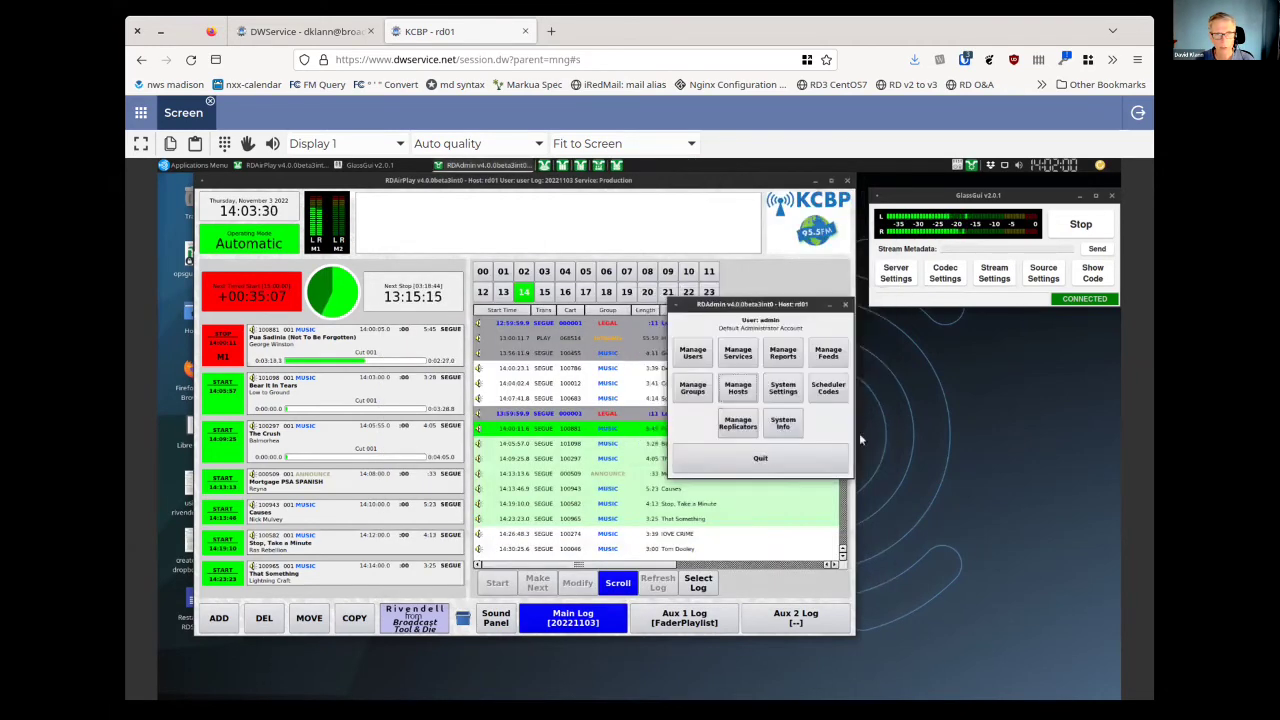
left_click(825, 459)
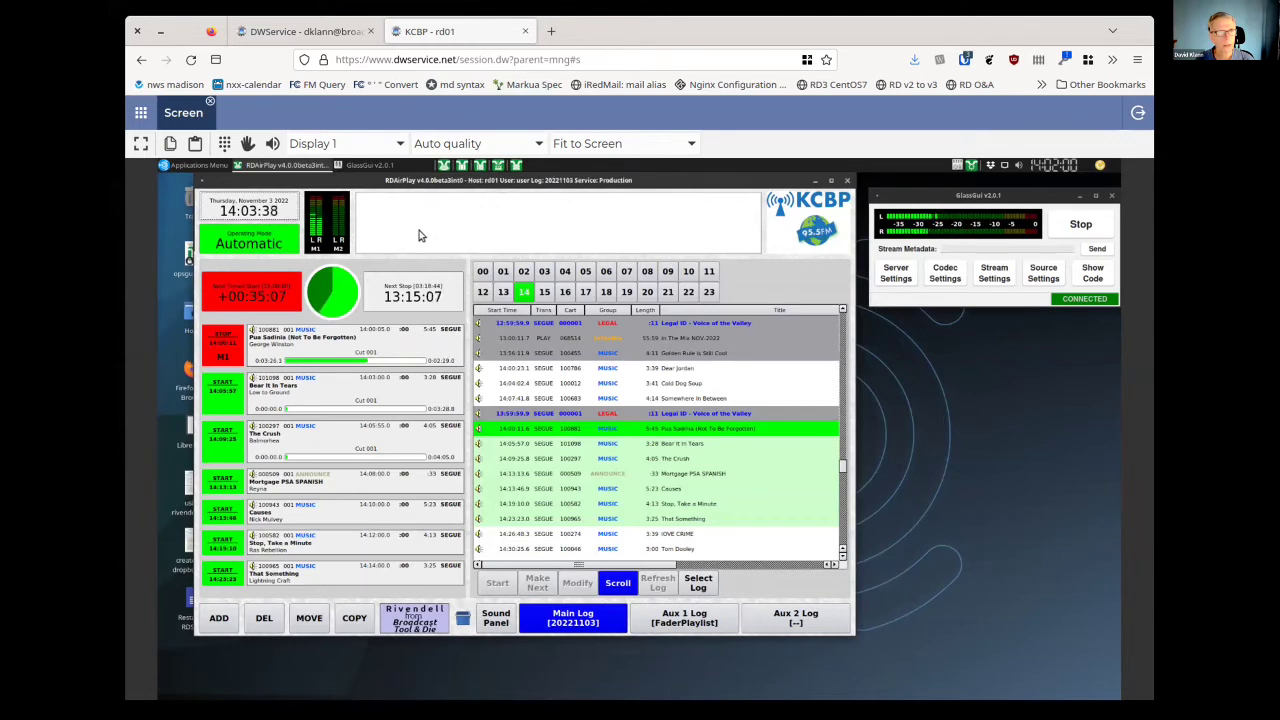
Open RDLibrary to display the cart library.
left_click(461, 166)
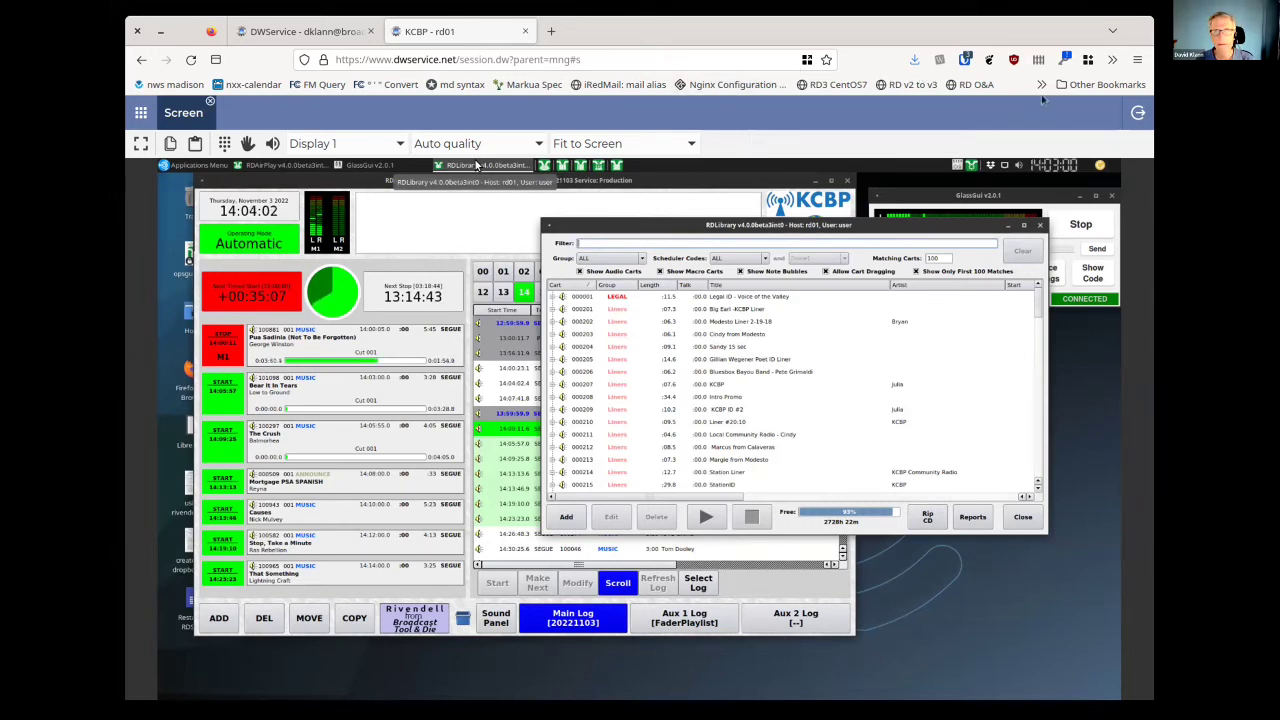
Enlarge the browser page zoom to 170%.
left_click(1137, 62)
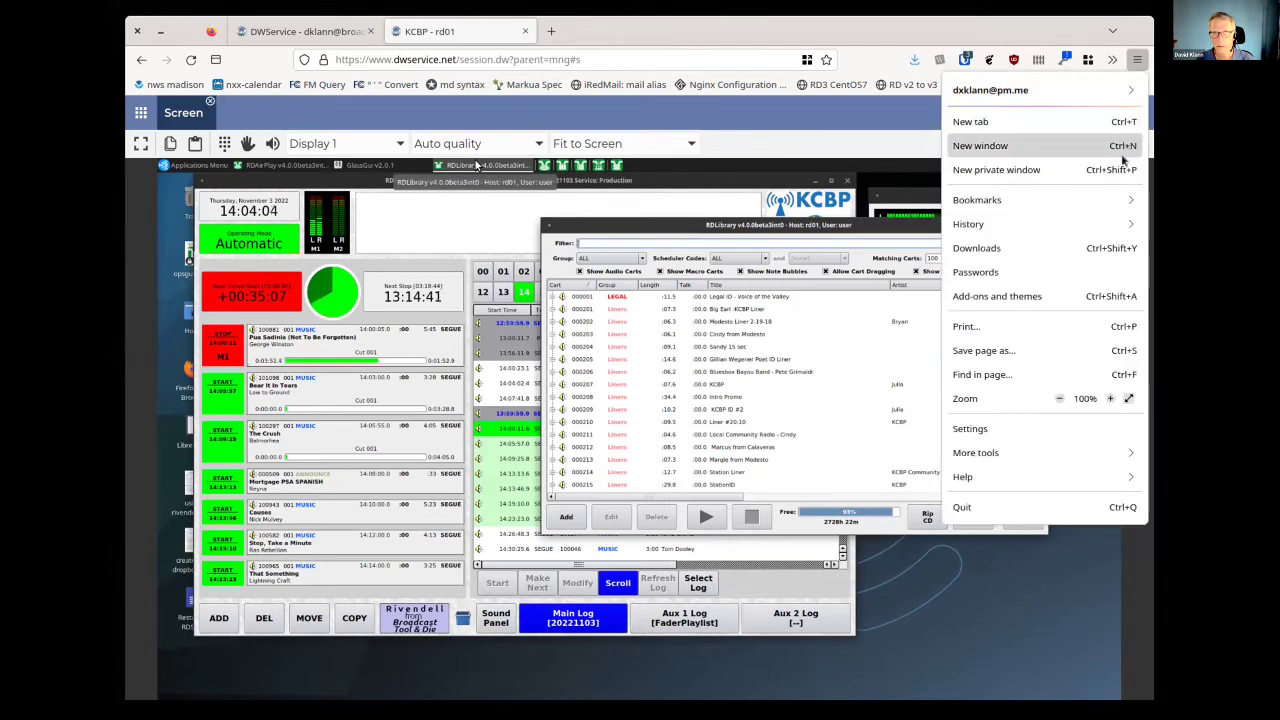
left_click(1109, 398)
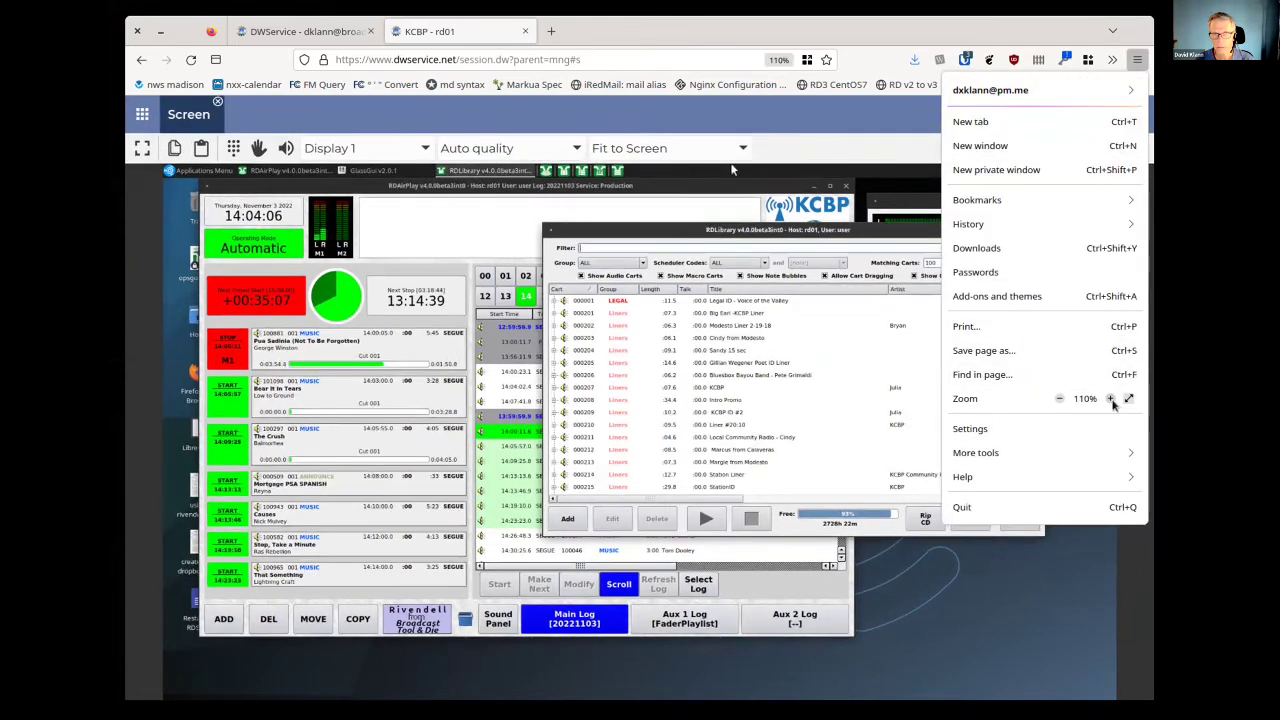
left_click(1111, 400)
left_click(1110, 398)
left_click(1110, 398)
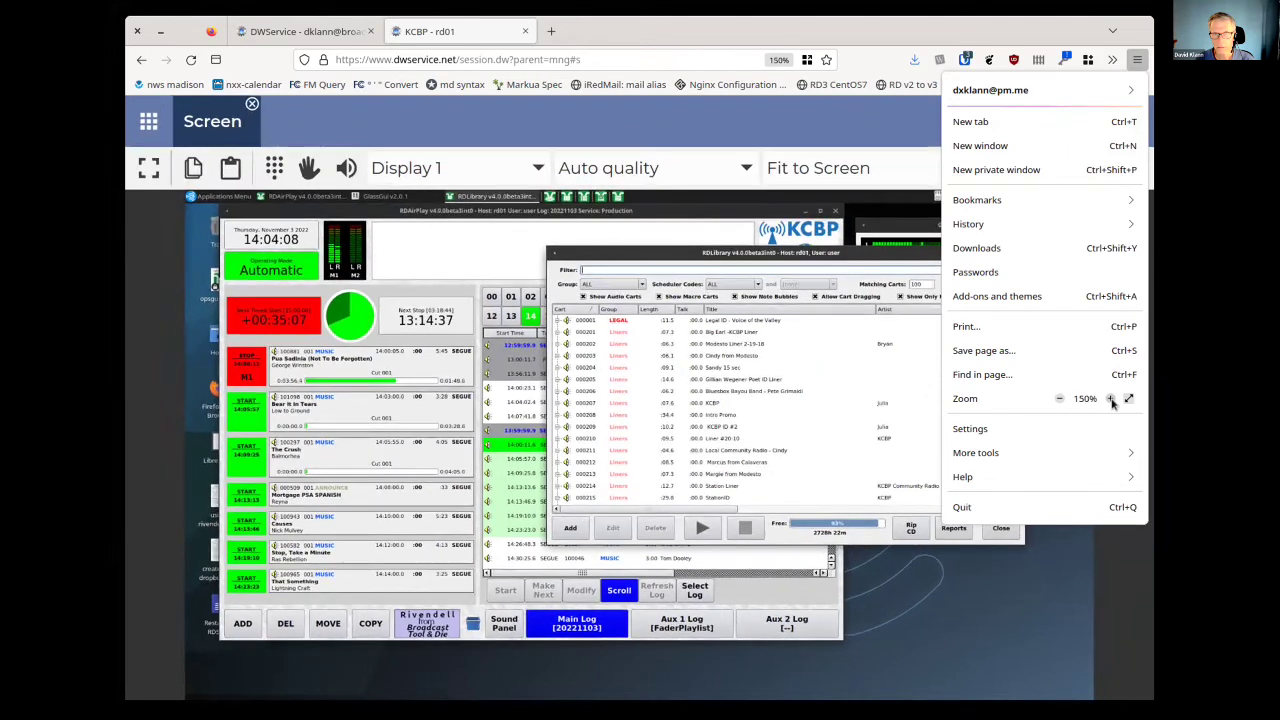
left_click(1110, 398)
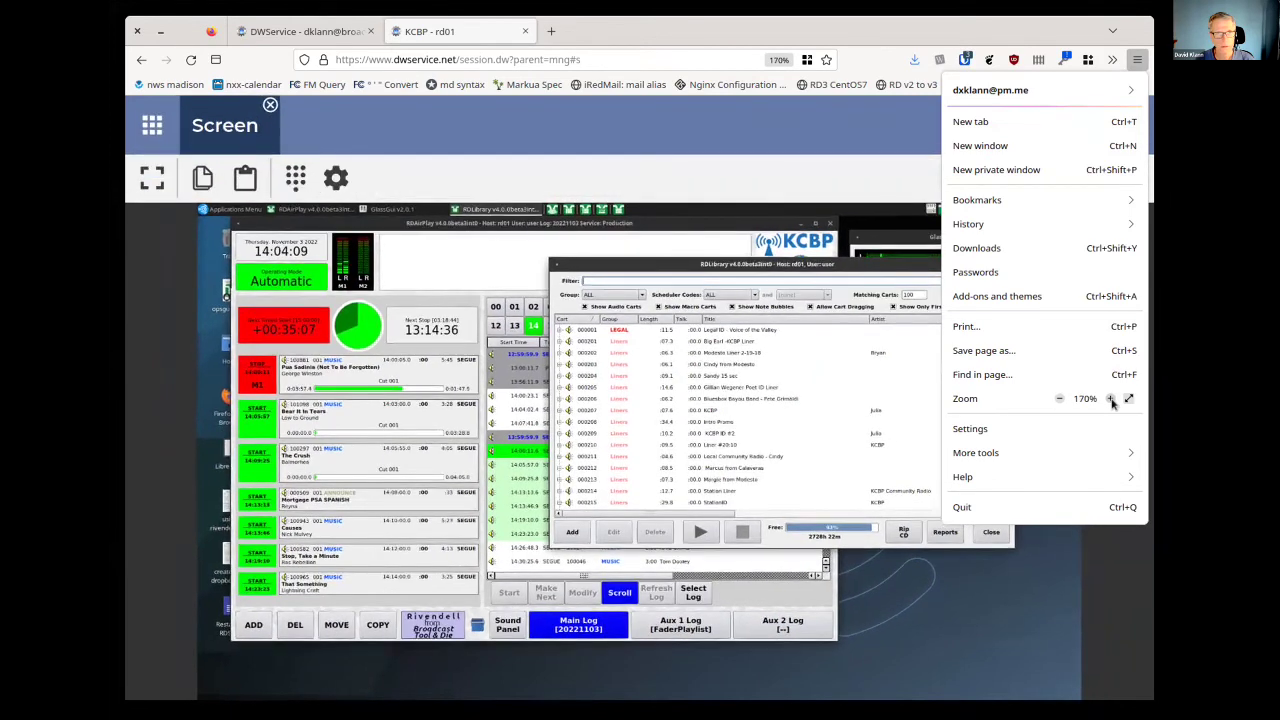
Set the browser page zoom to 80%.
left_click(1059, 398)
left_click(1059, 398)
left_click(1059, 398)
left_click(1059, 398)
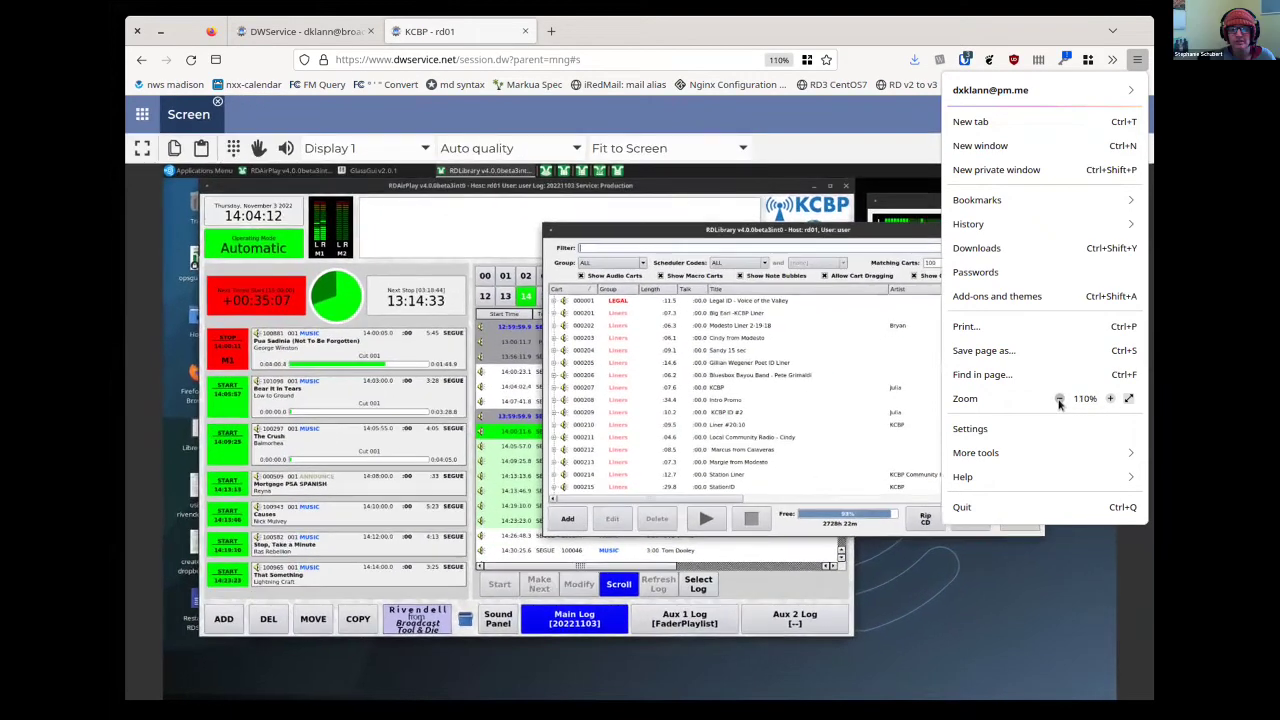
left_click(1059, 398)
left_click(1059, 398)
left_click(1059, 398)
left_click(1059, 398)
left_click(1059, 398)
left_click(1059, 398)
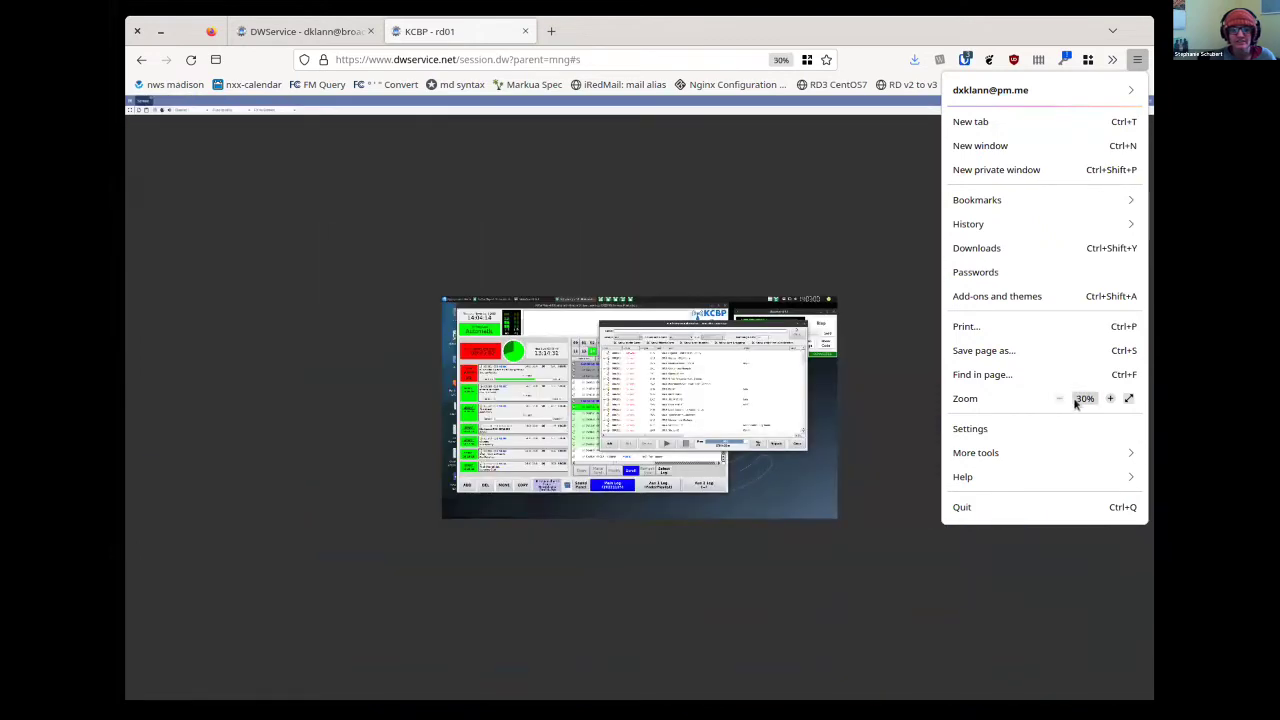
left_click(1109, 399)
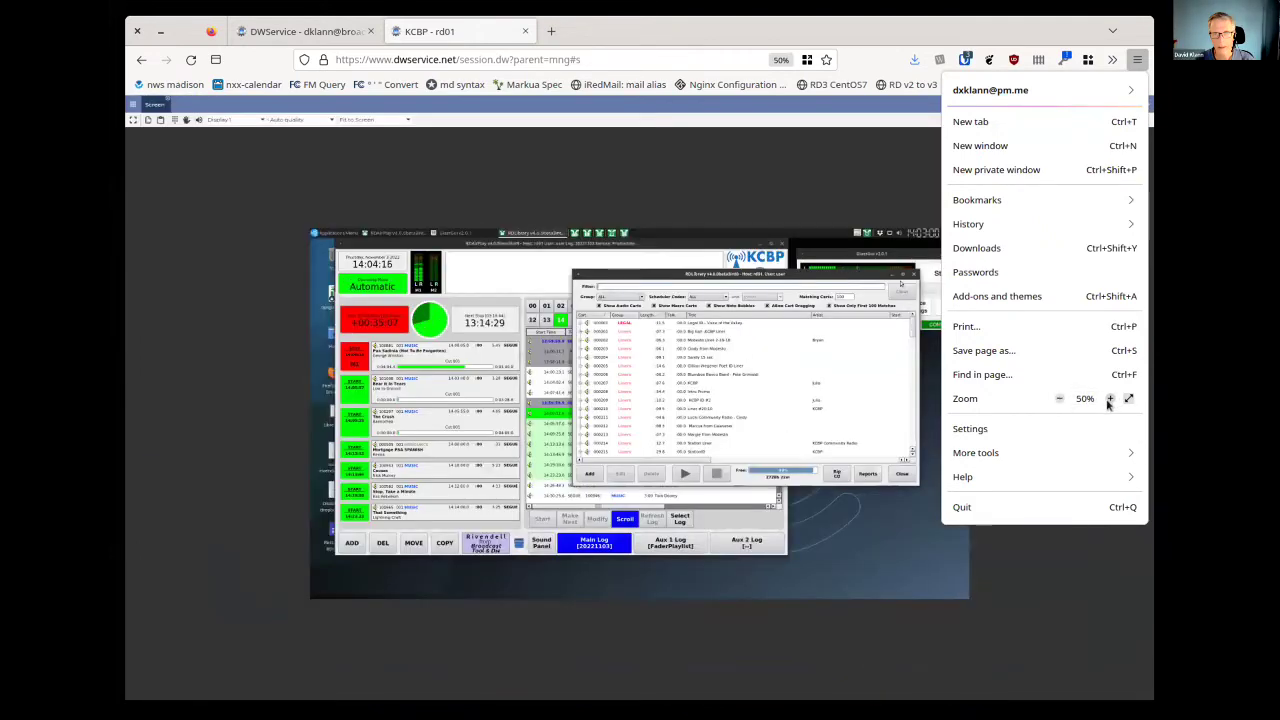
left_click(1109, 399)
left_click(1109, 399)
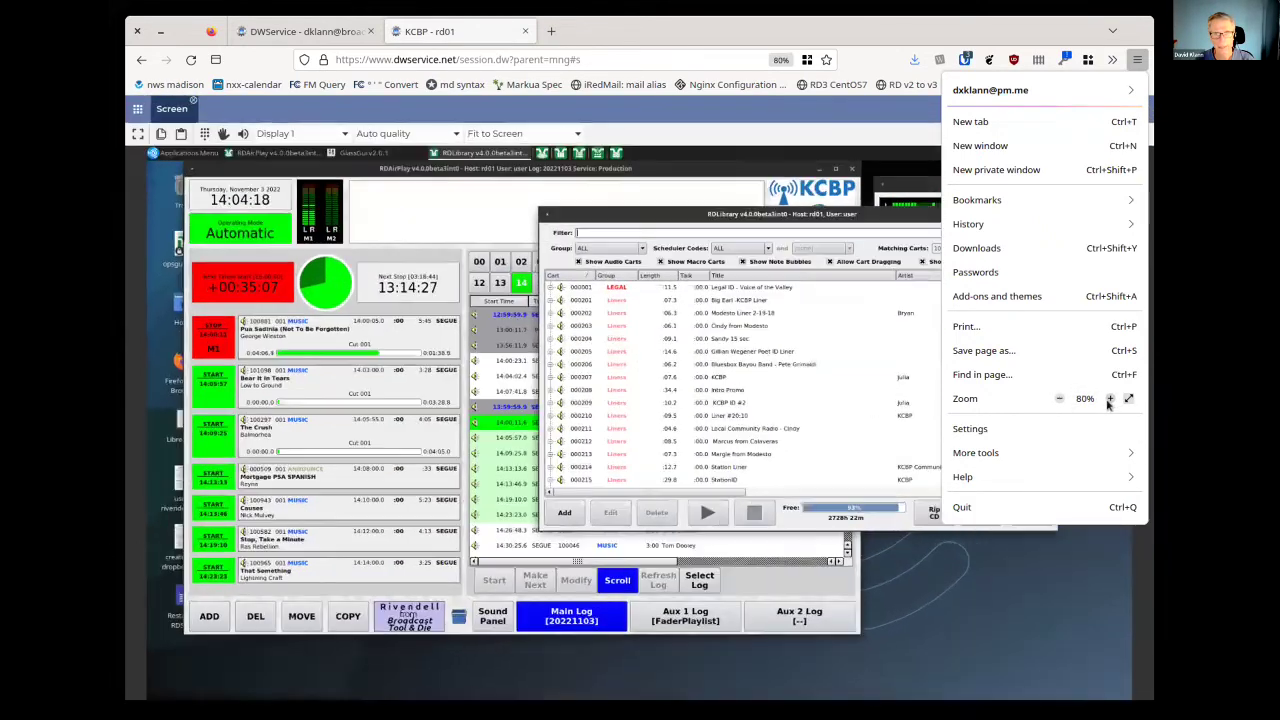
left_click(1109, 399)
left_click(1109, 399)
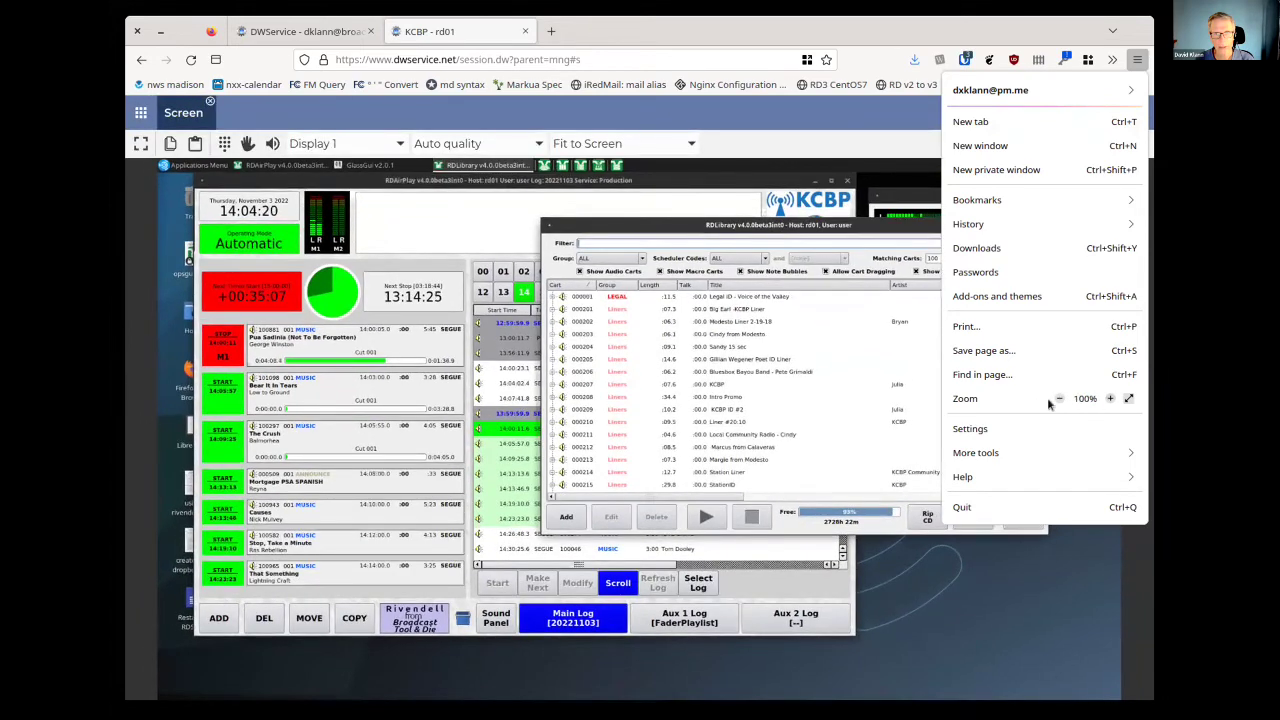
left_click(1059, 399)
left_click(1059, 399)
left_click(1059, 399)
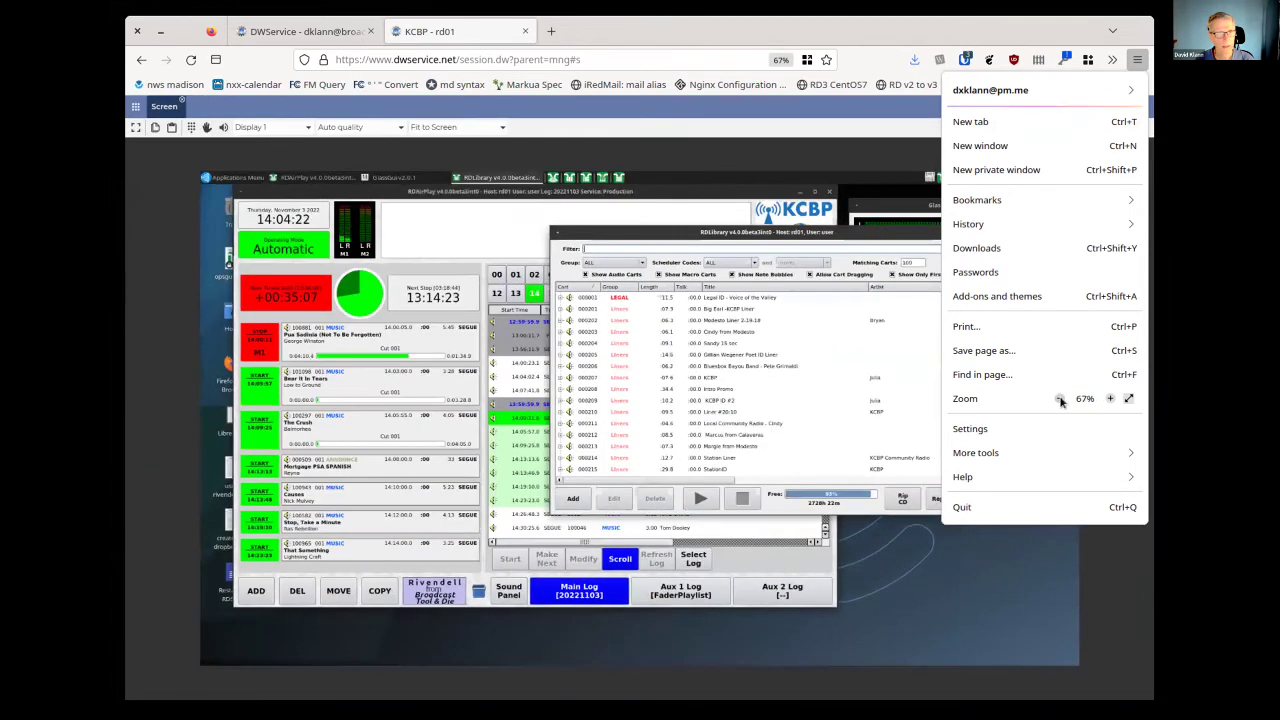
left_click(1109, 399)
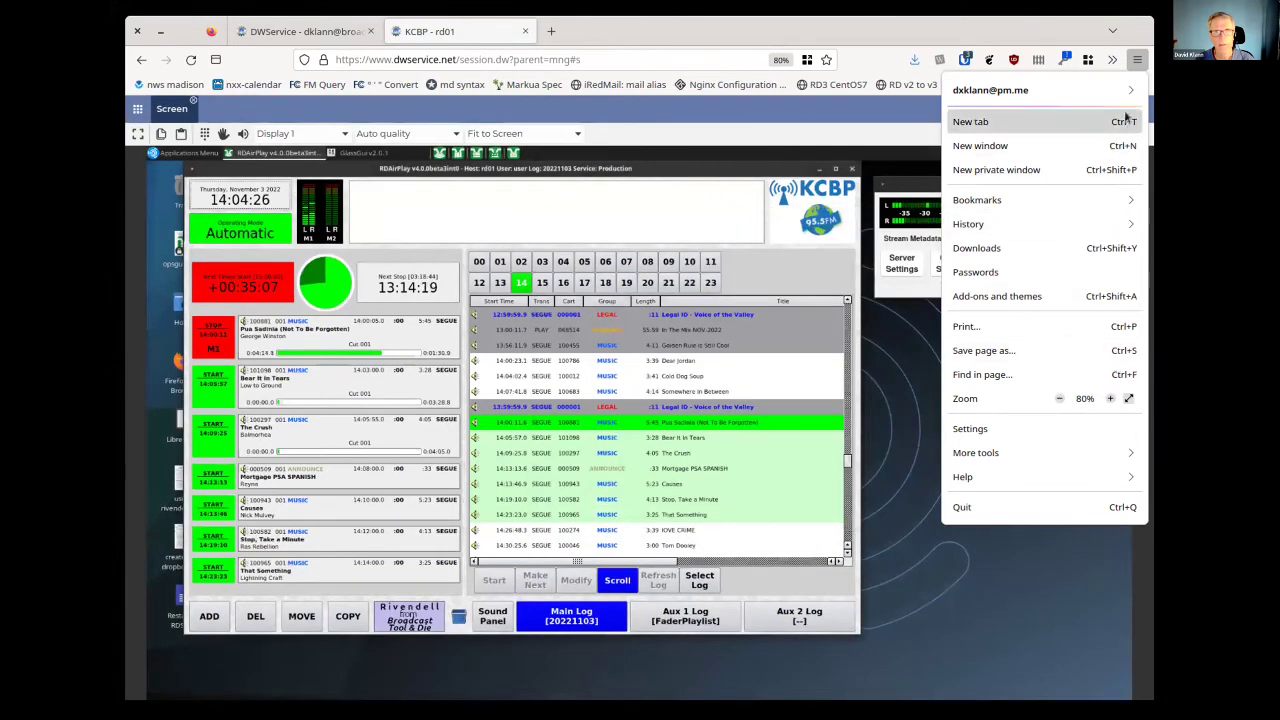
left_click(1136, 61)
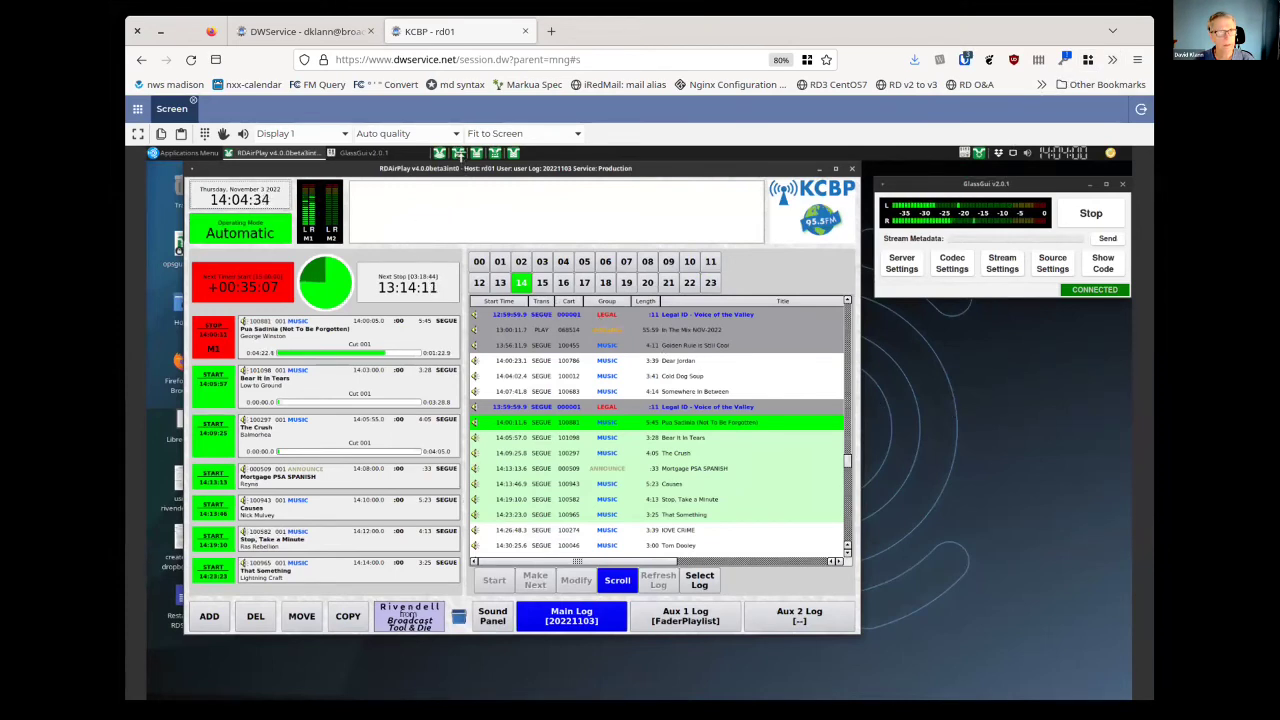
Reopen RDLibrary in a maximized window and filter the cart list to the MUSIC group.
left_click(458, 153)
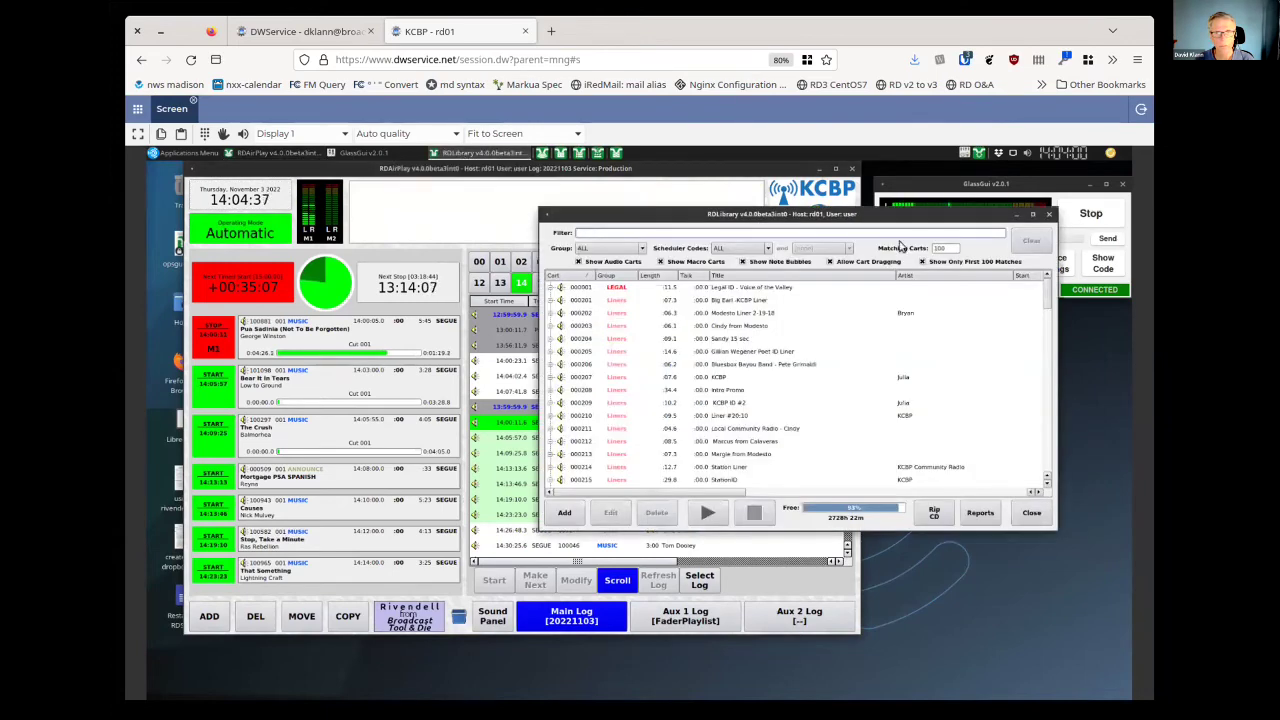
left_click(1033, 214)
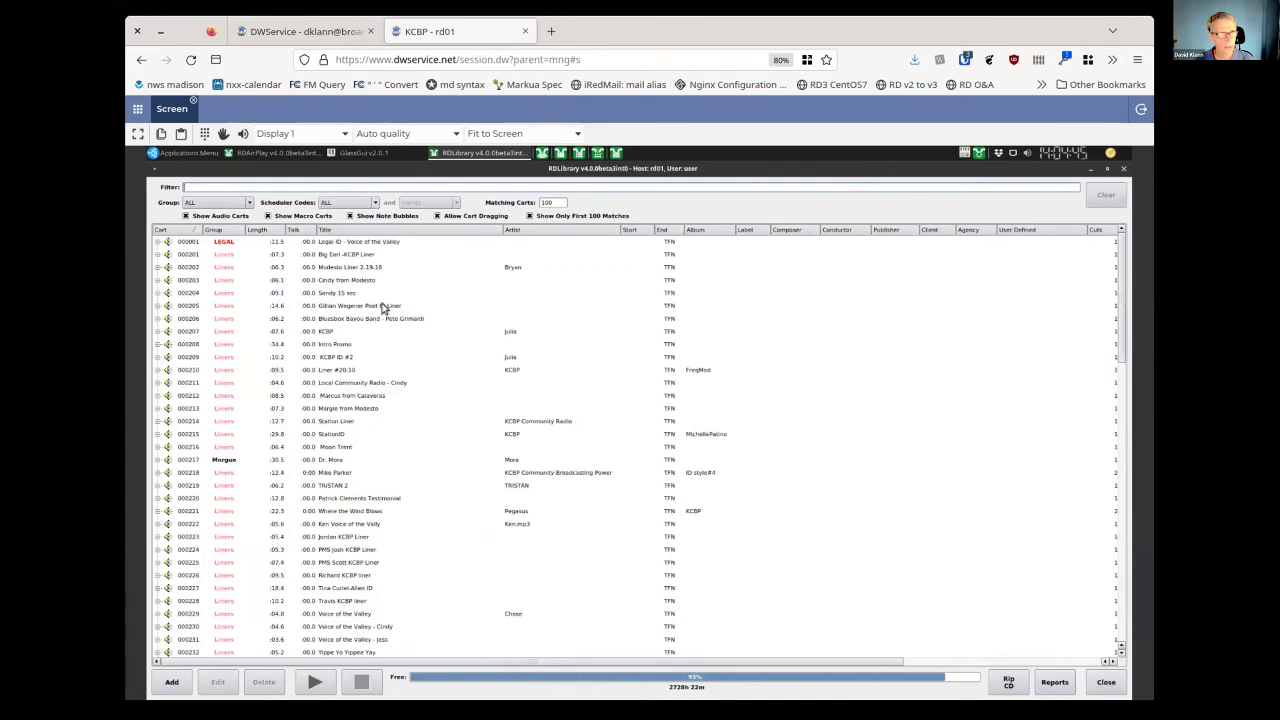
left_click(228, 204)
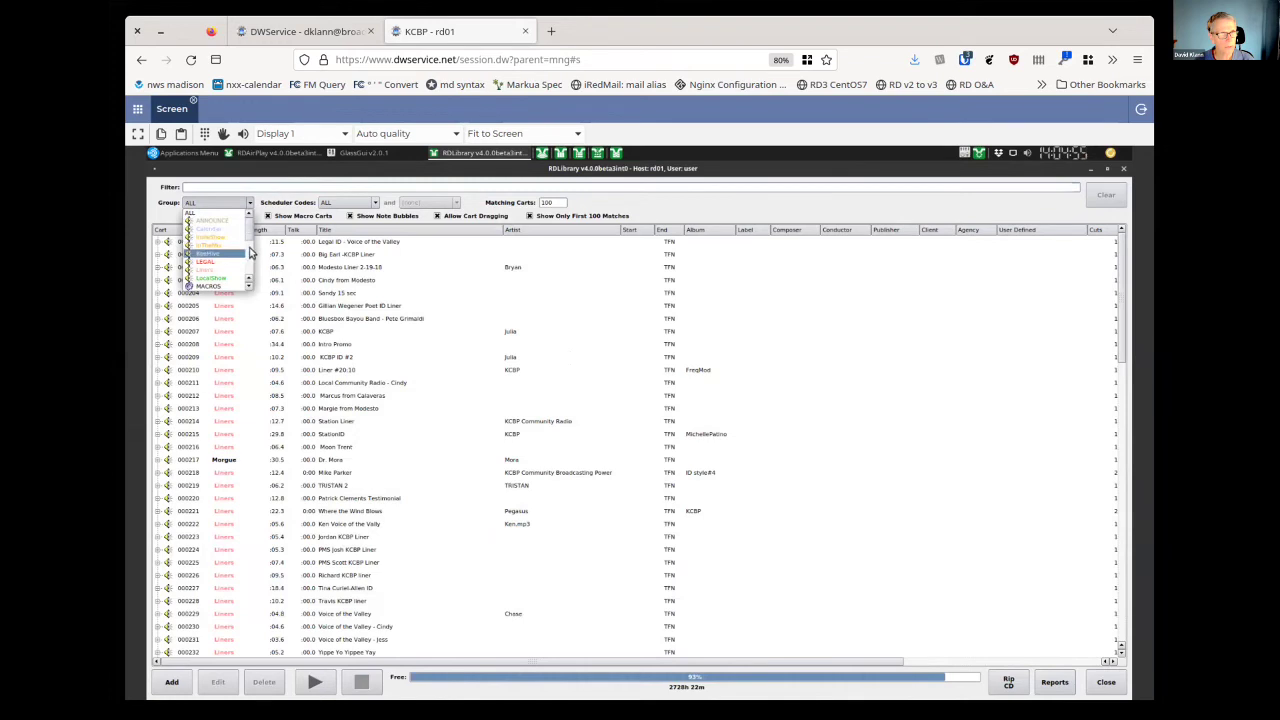
scroll(240, 255, "down", 3)
left_click(216, 248)
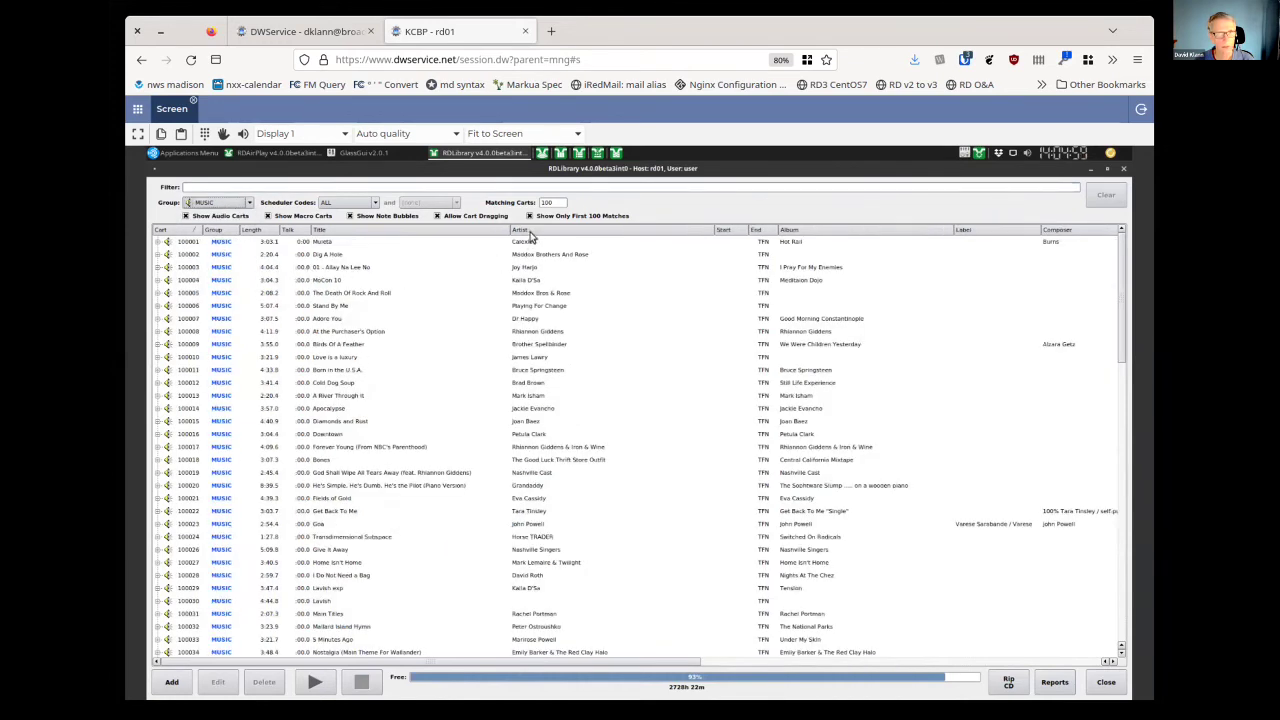
Turn off the limit to the first 100 matches and browse down the full list of music carts.
left_click(530, 216)
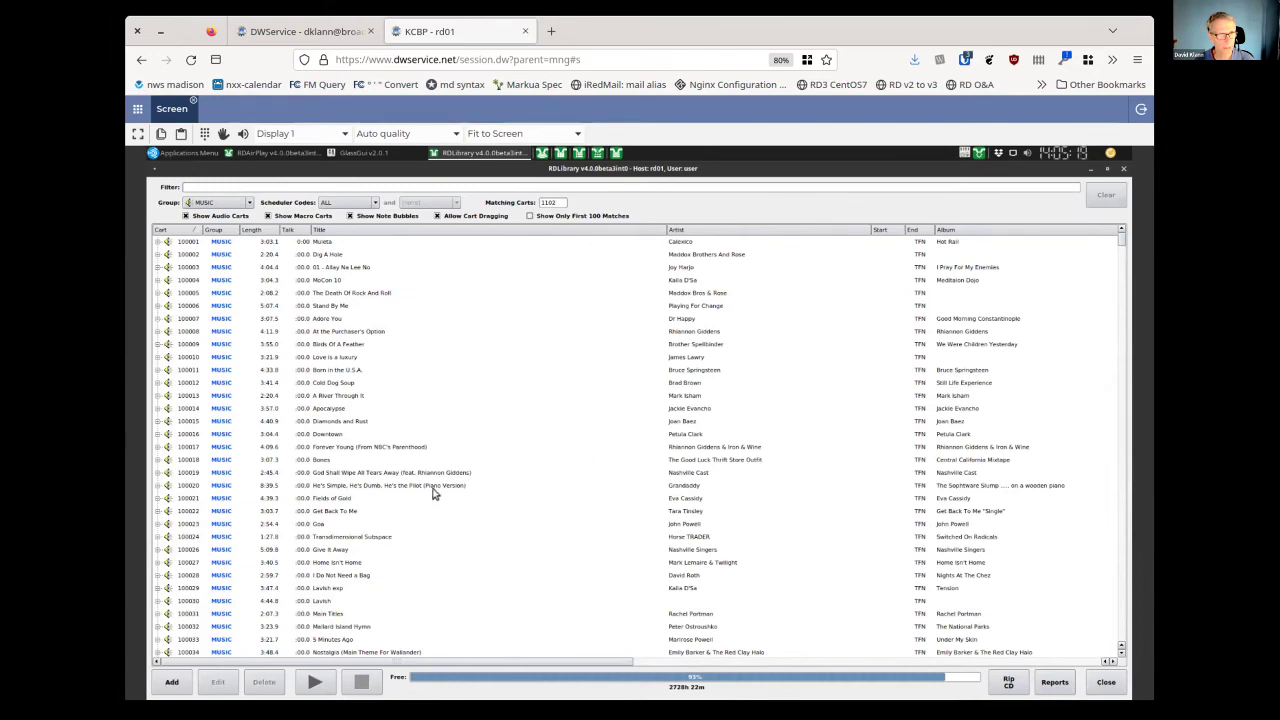
scroll(434, 492, "down", 20)
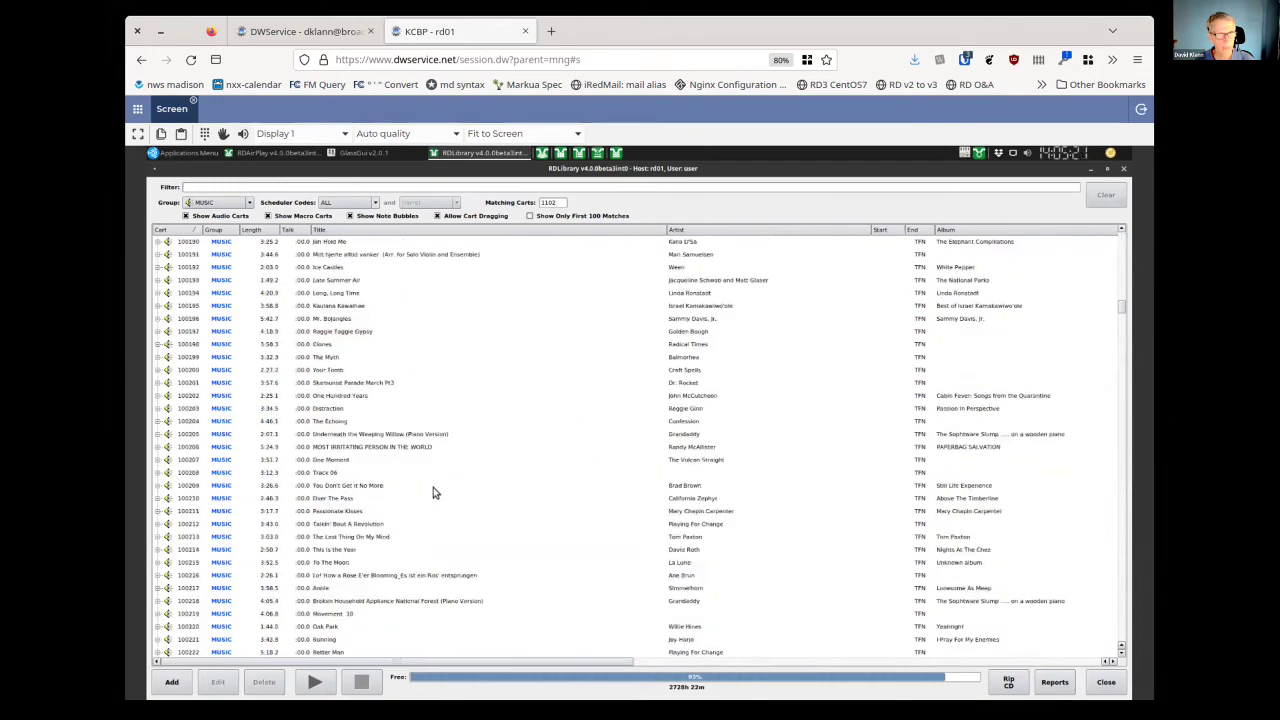
scroll(434, 492, "down", 20)
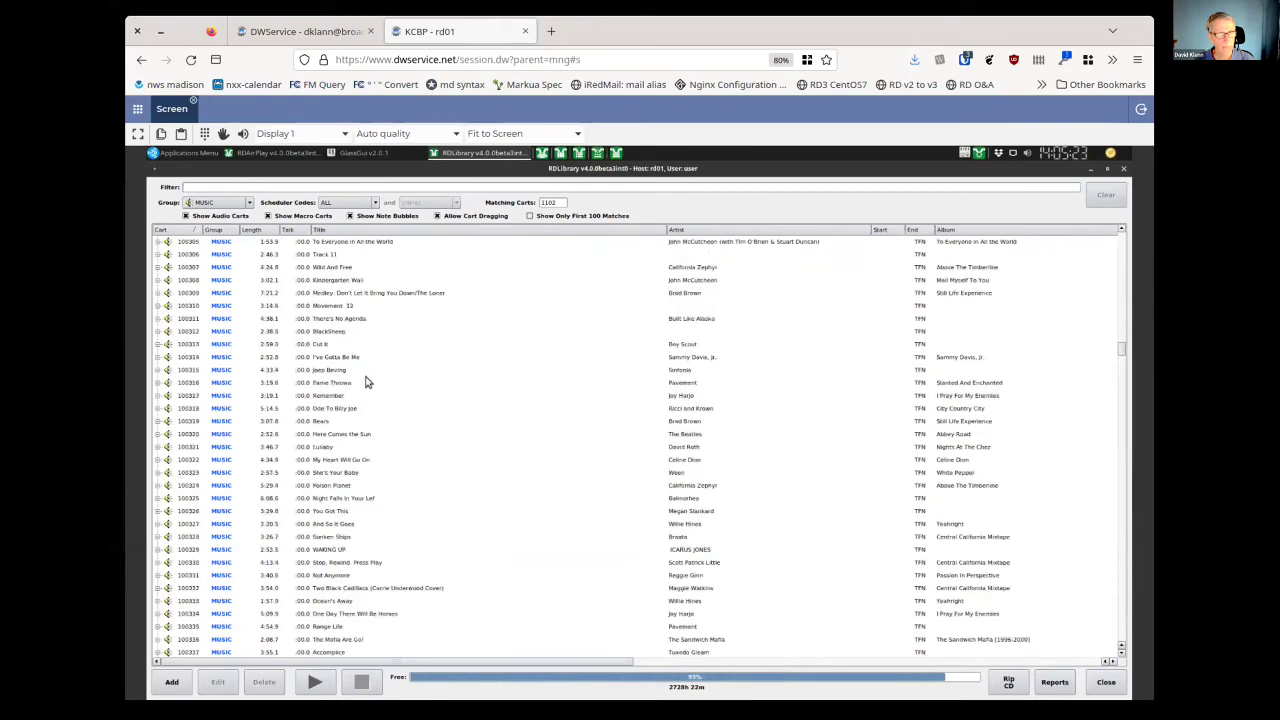
Examine the properties and audio markers of cart 100311, "There's No Agenda", and leave both without saving.
left_click(360, 320)
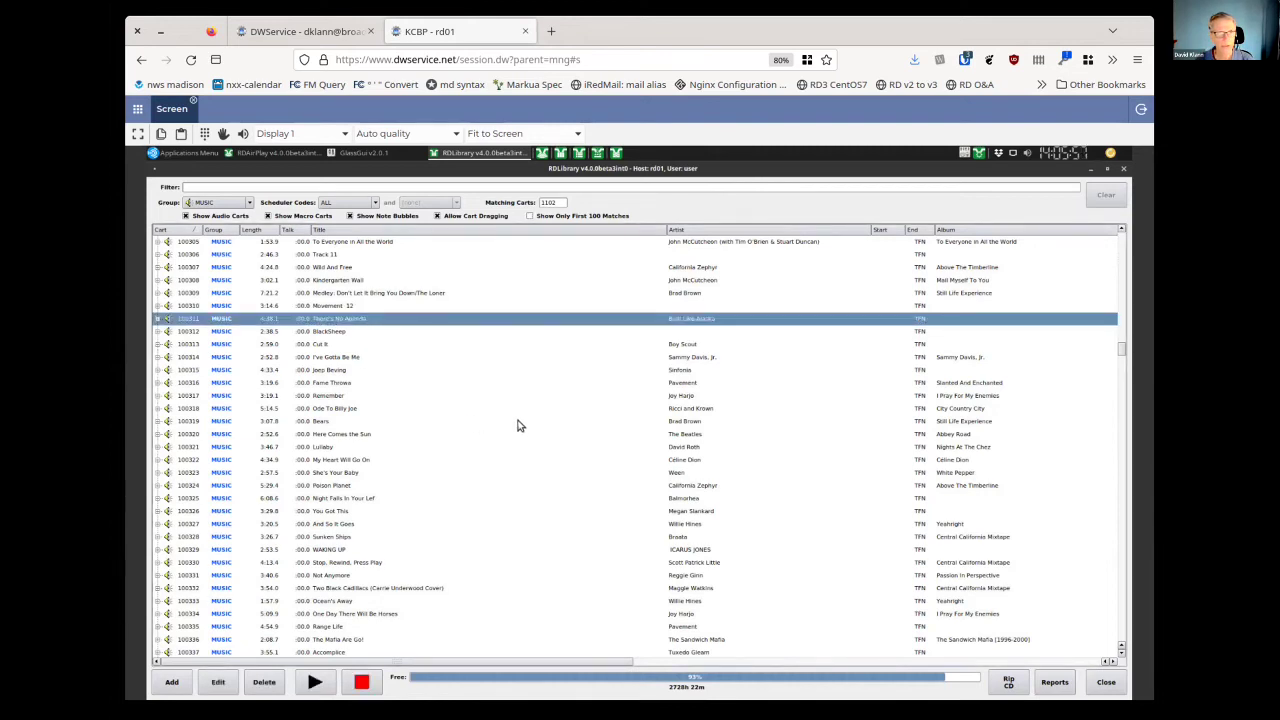
double_click(328, 322)
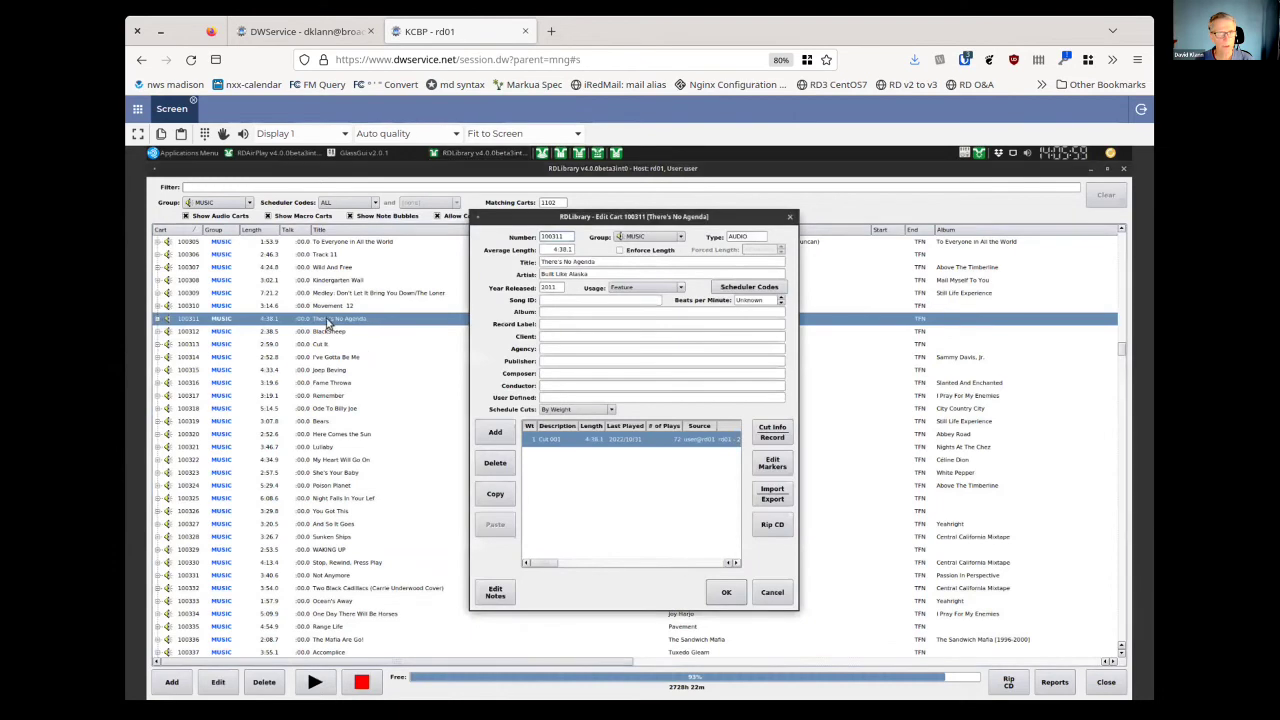
left_click(773, 464)
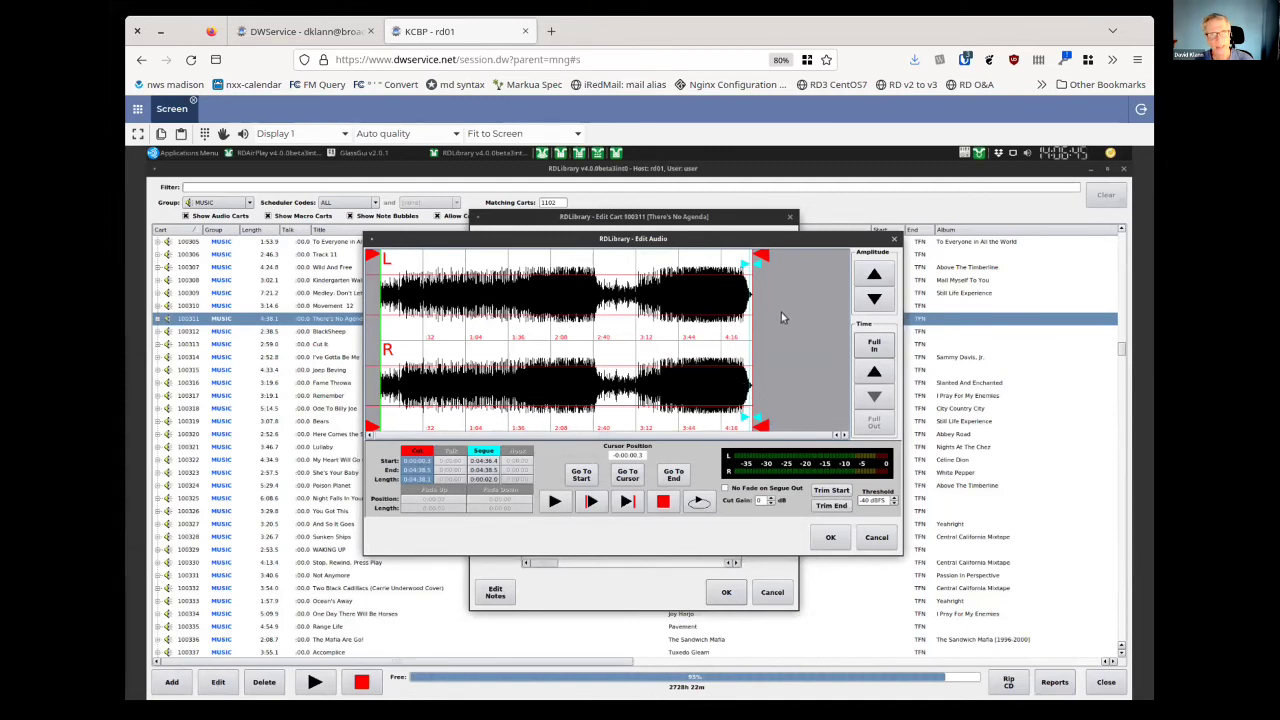
left_click(888, 545)
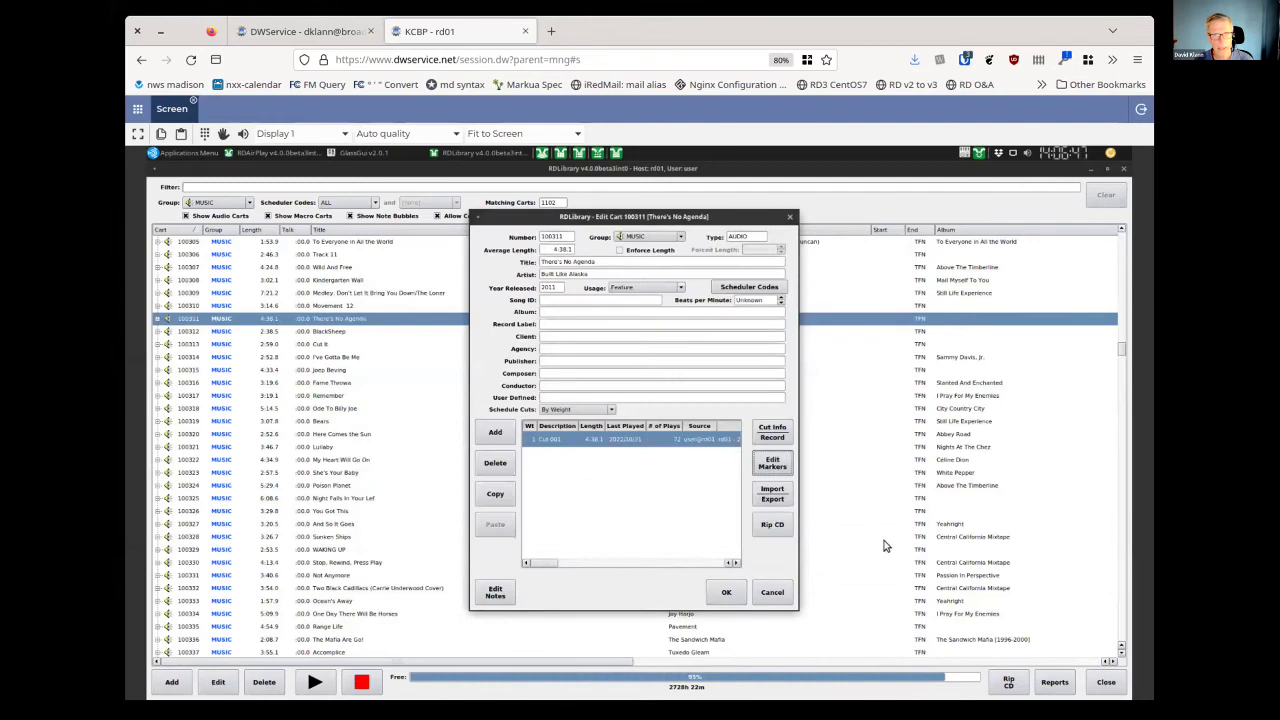
left_click(776, 594)
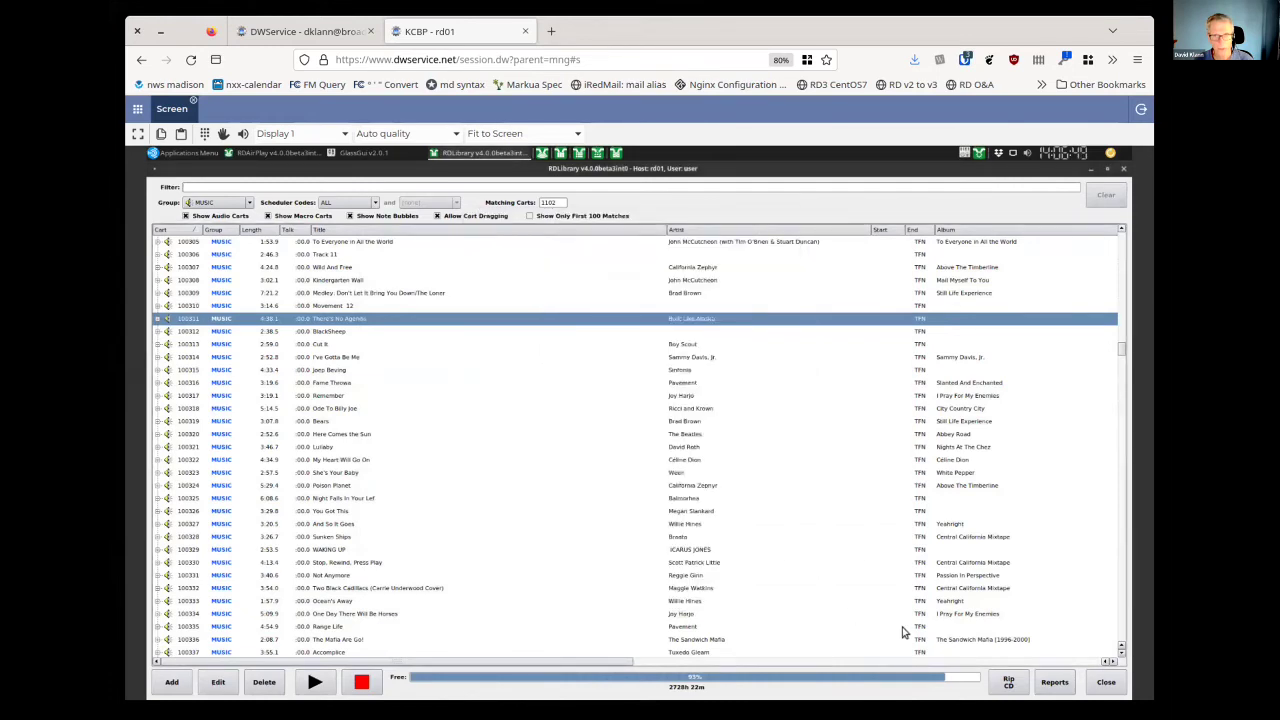
Close RDLibrary and end the remote screen session.
left_click(1106, 683)
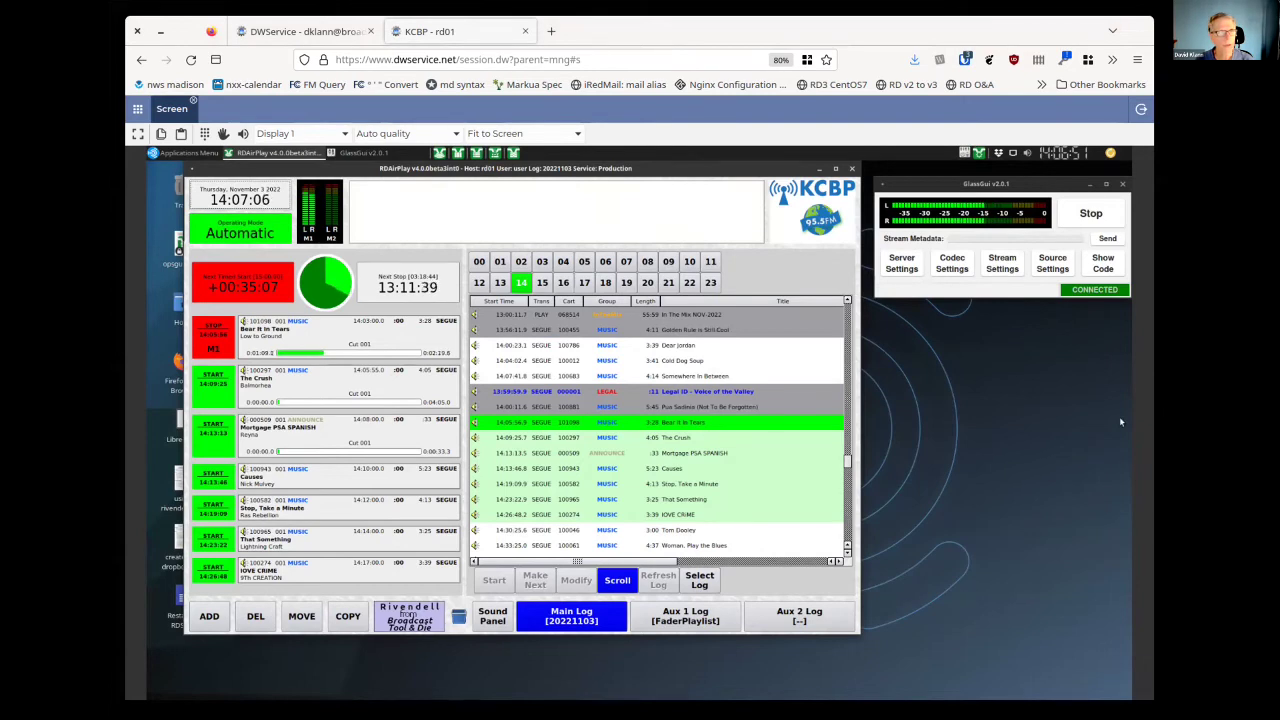
left_click(193, 102)
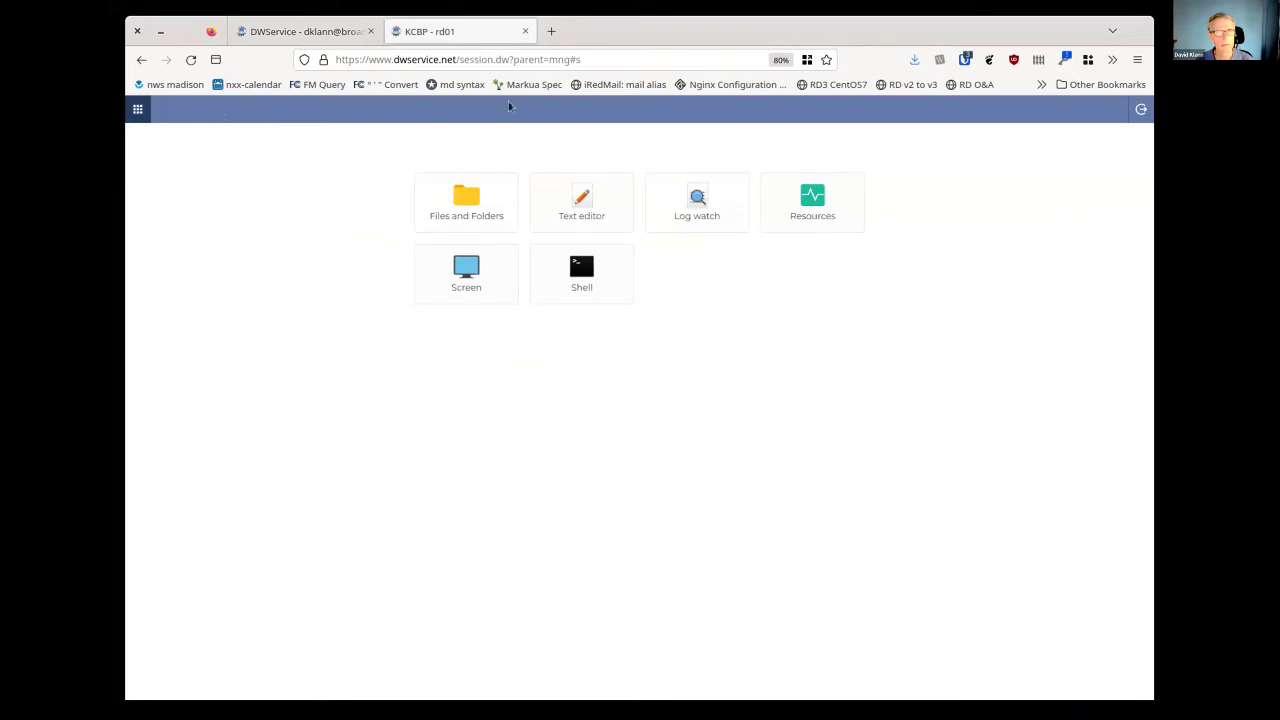